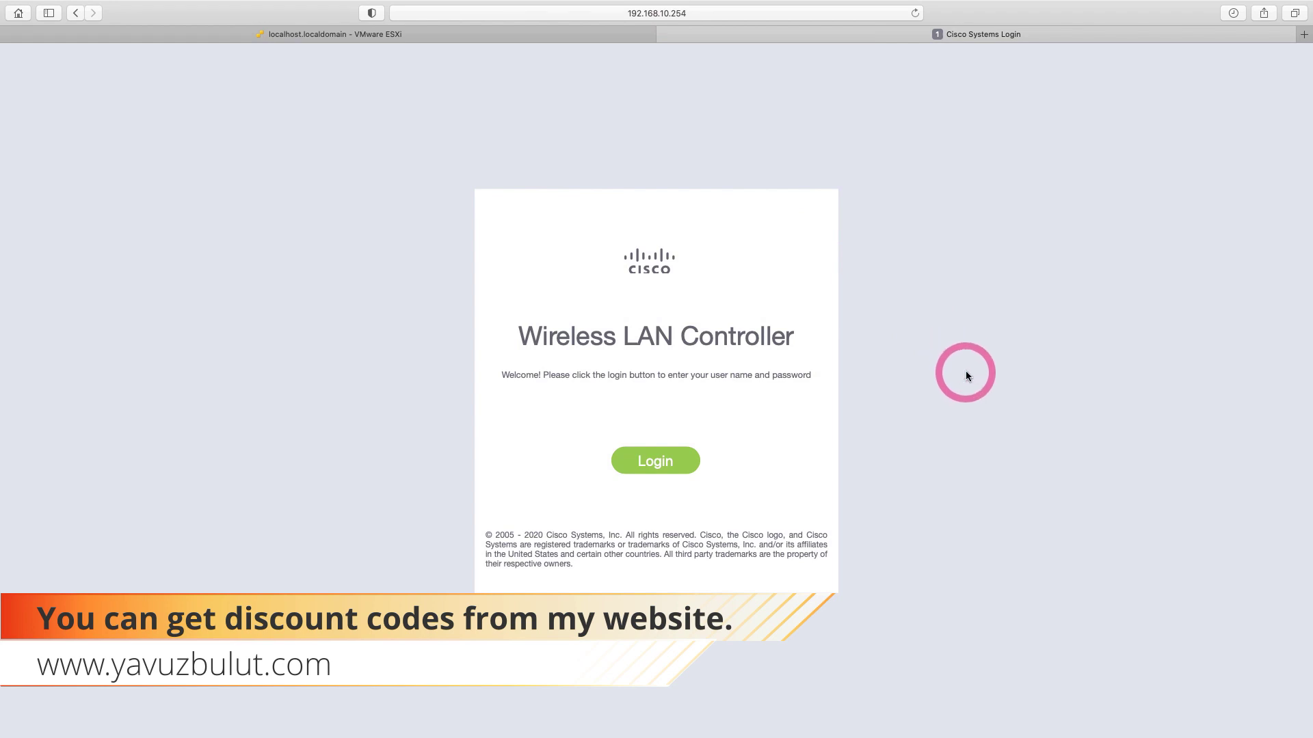
Sign in to the Wireless LAN Controller from its welcome page.
left_click(674, 463)
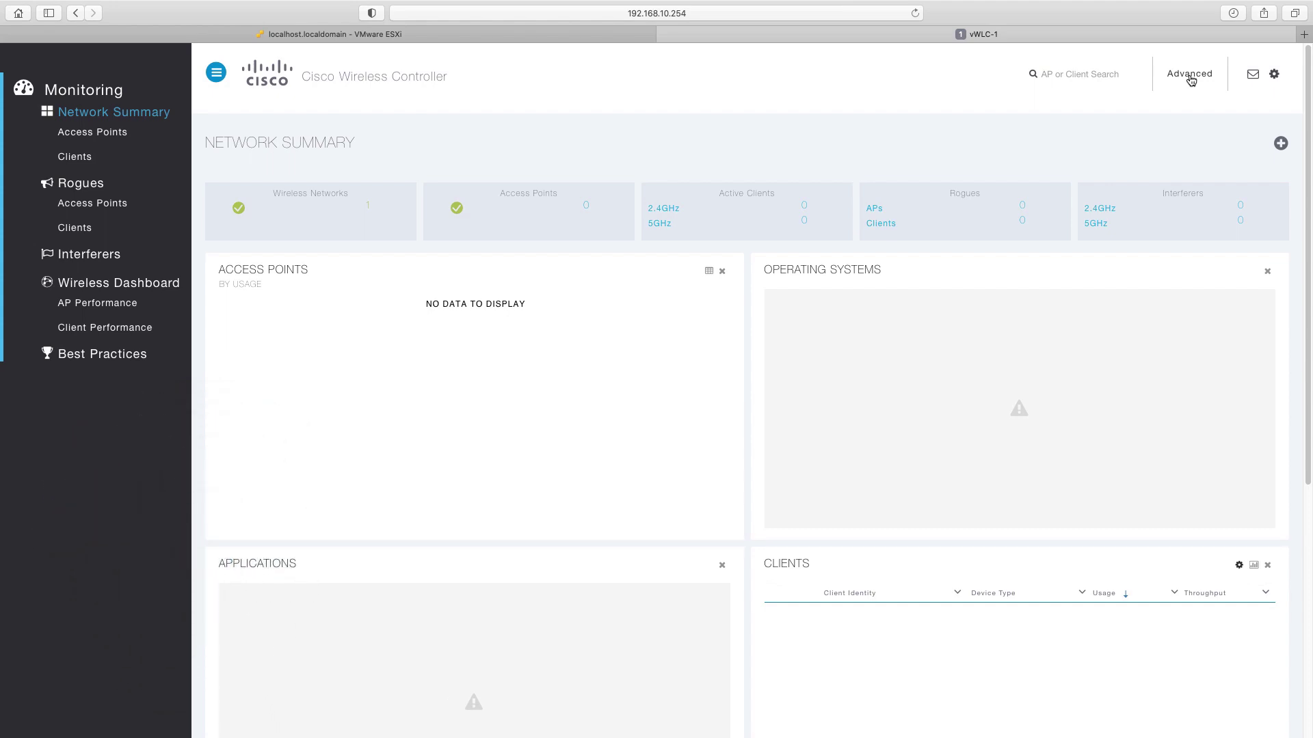
Switch from the simplified dashboard to the Advanced controller view.
left_click(1190, 80)
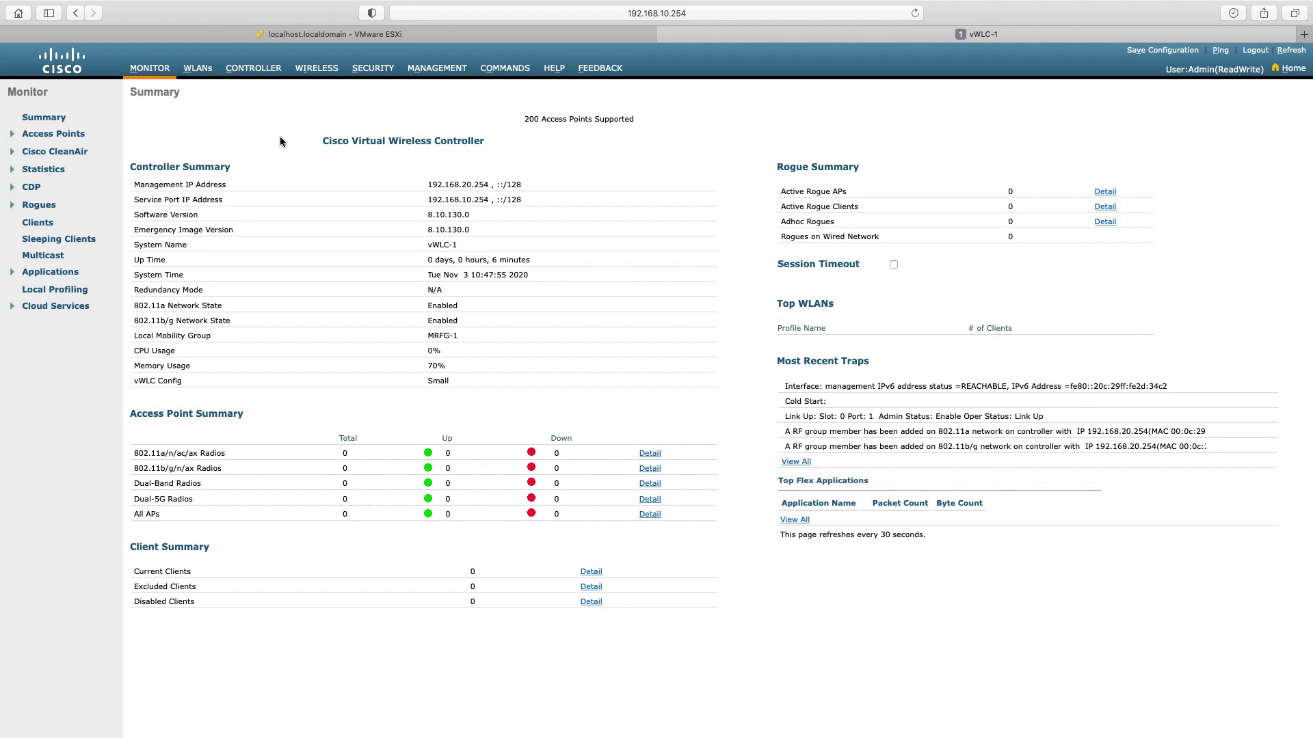
In CONTROLLER > General, change DNS Server IP from 0.0.0.0 to 8.8.8.8 and apply.
left_click(253, 69)
left_click(330, 508)
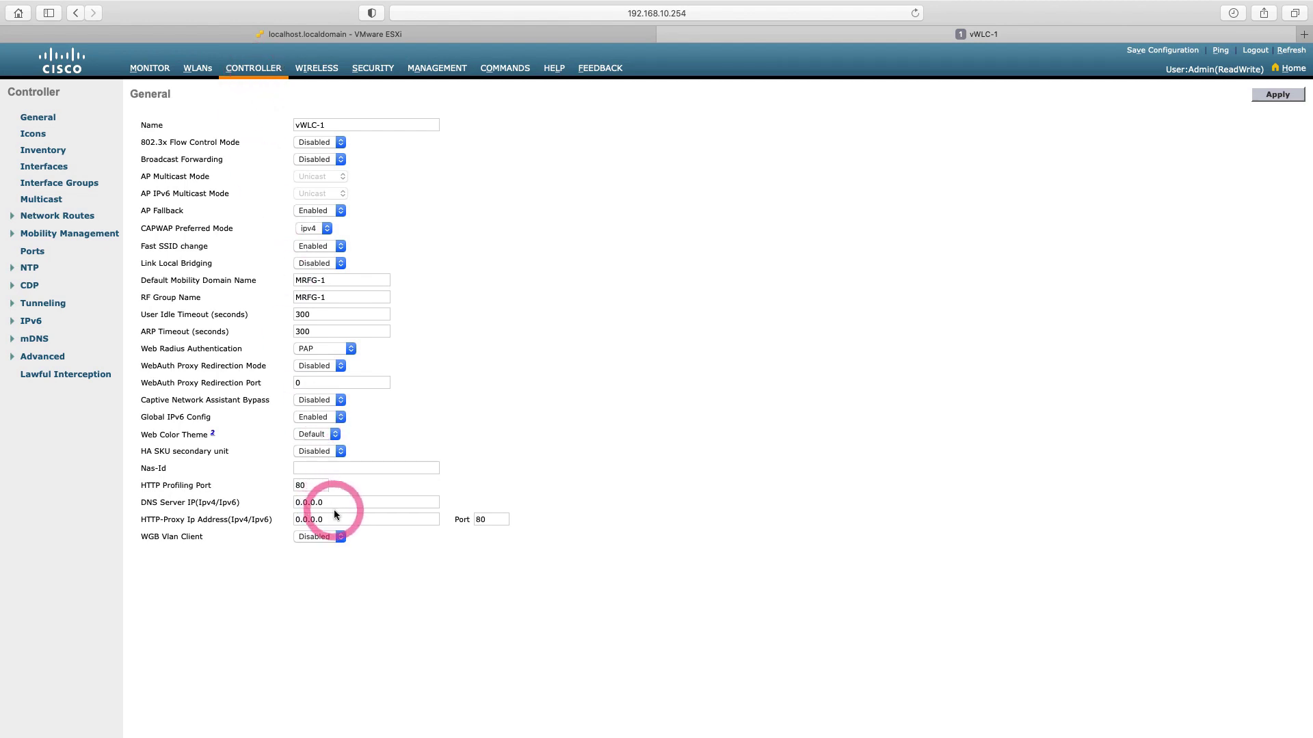
left_click_drag(342, 510, 280, 498)
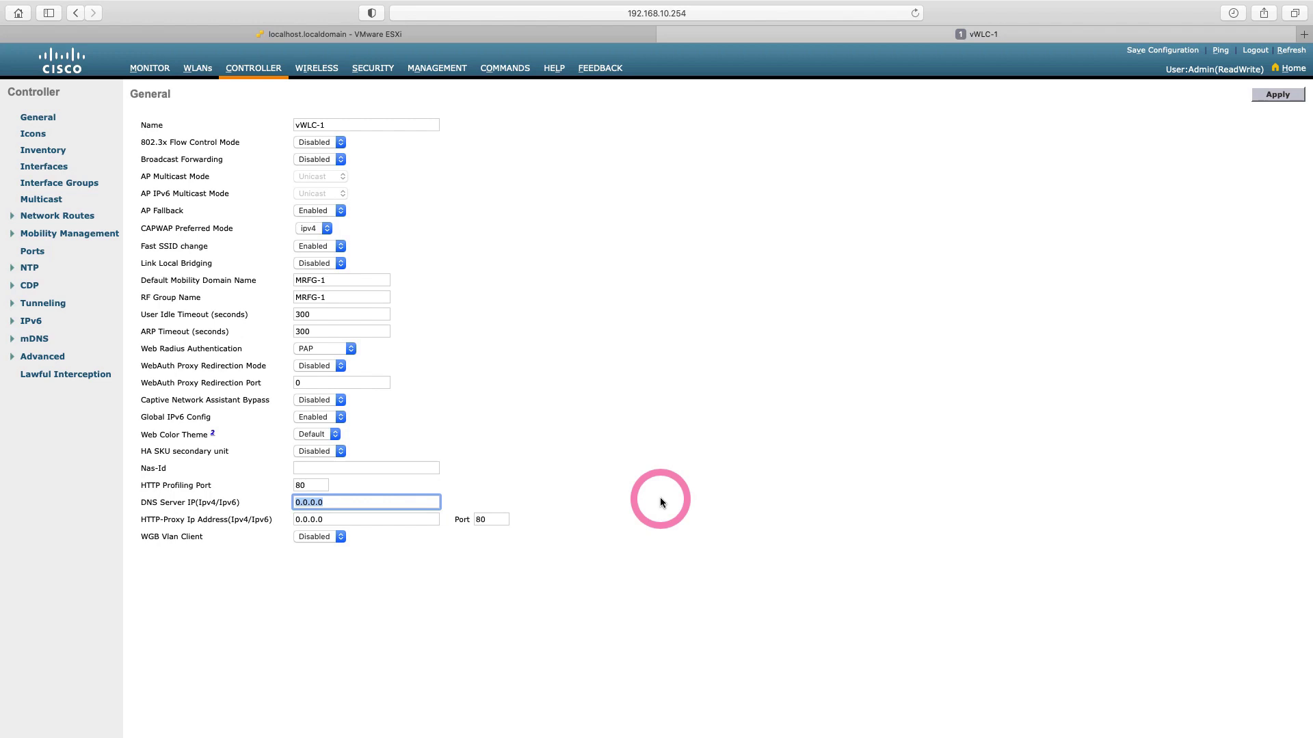
type("8.8.8.8")
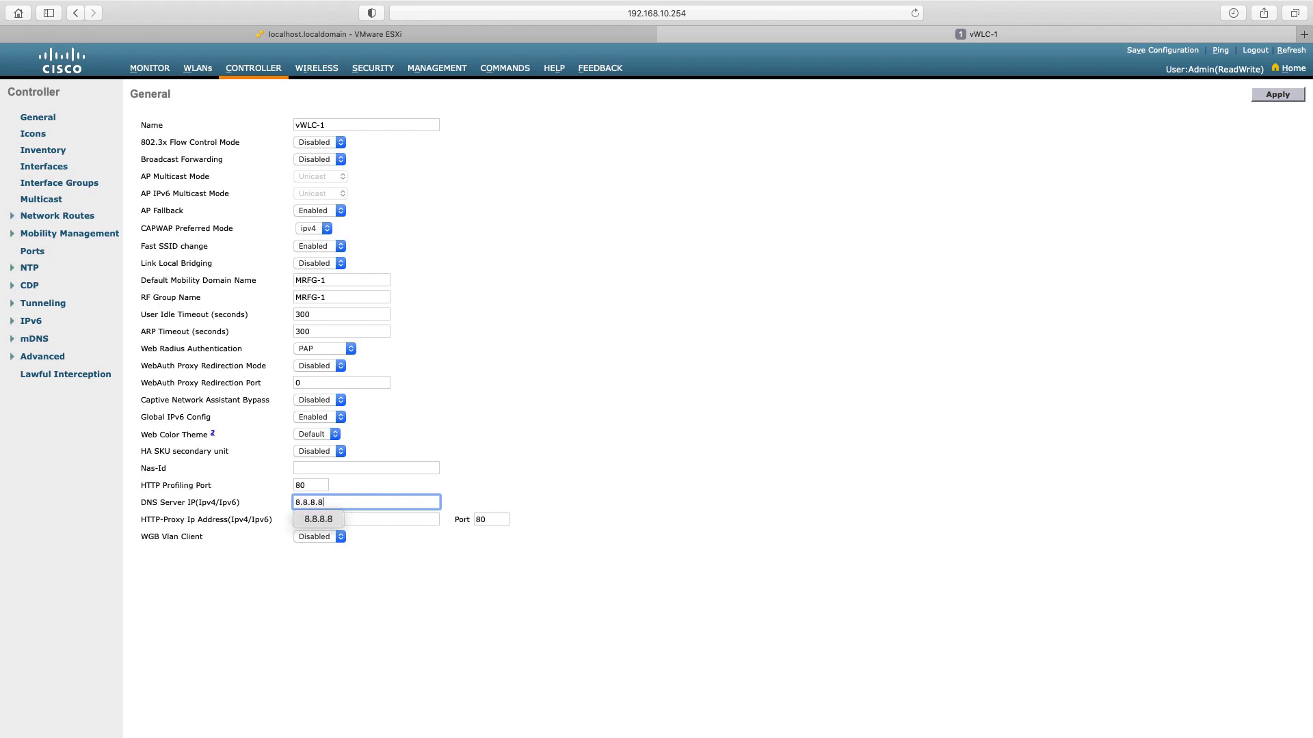
left_click(531, 586)
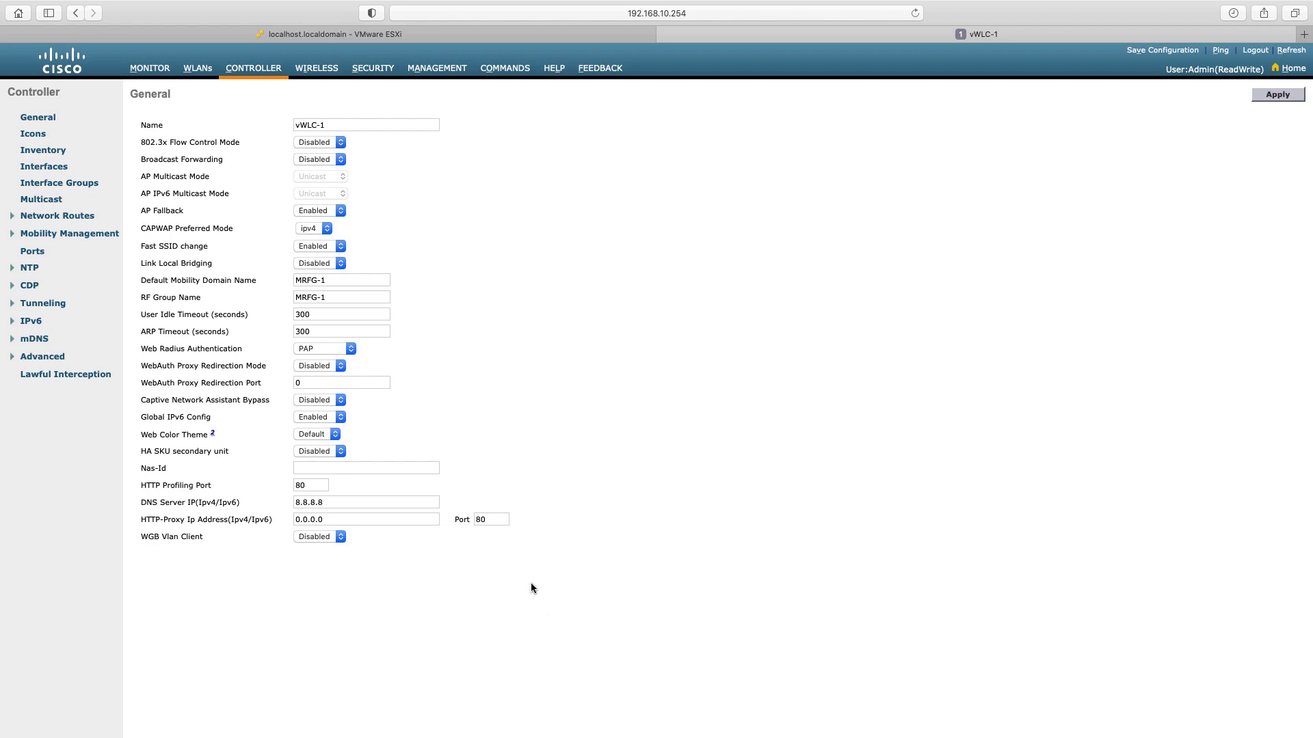
left_click(1285, 99)
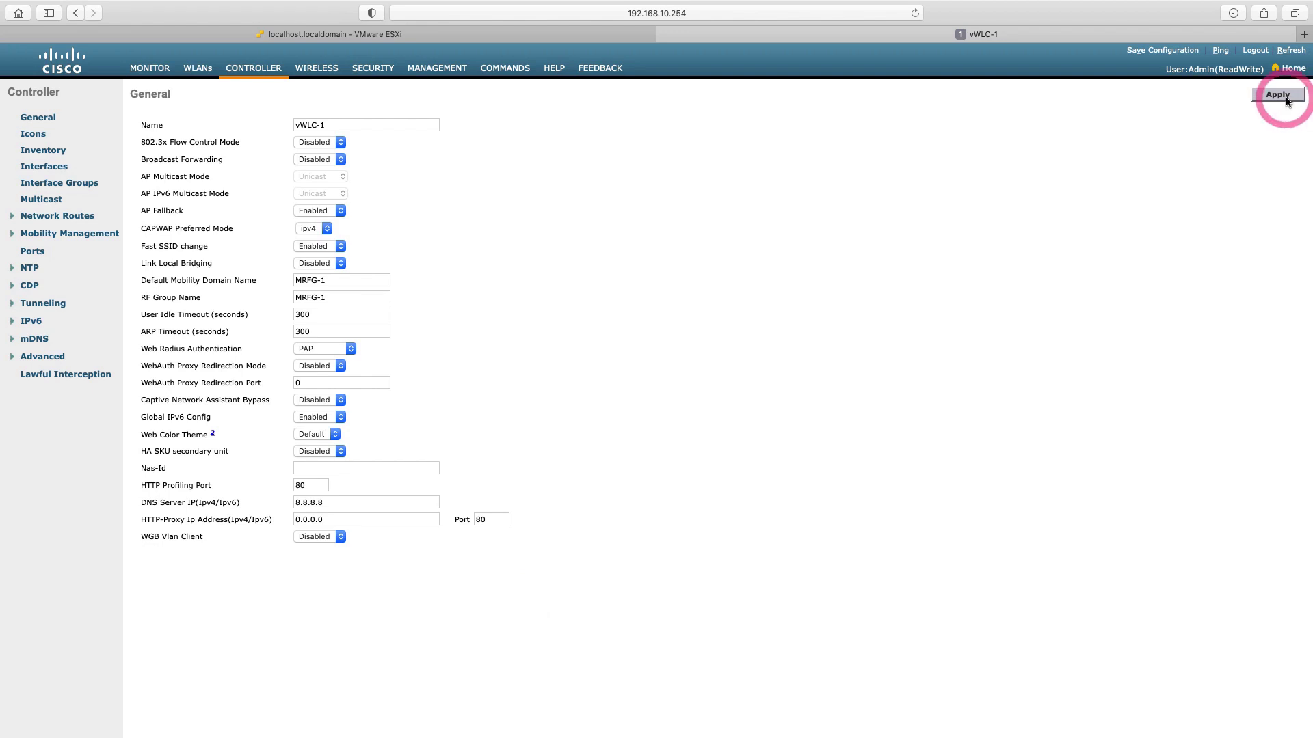
Add a new NTP server 192.168.20.1 at index 1 and apply it.
left_click(29, 268)
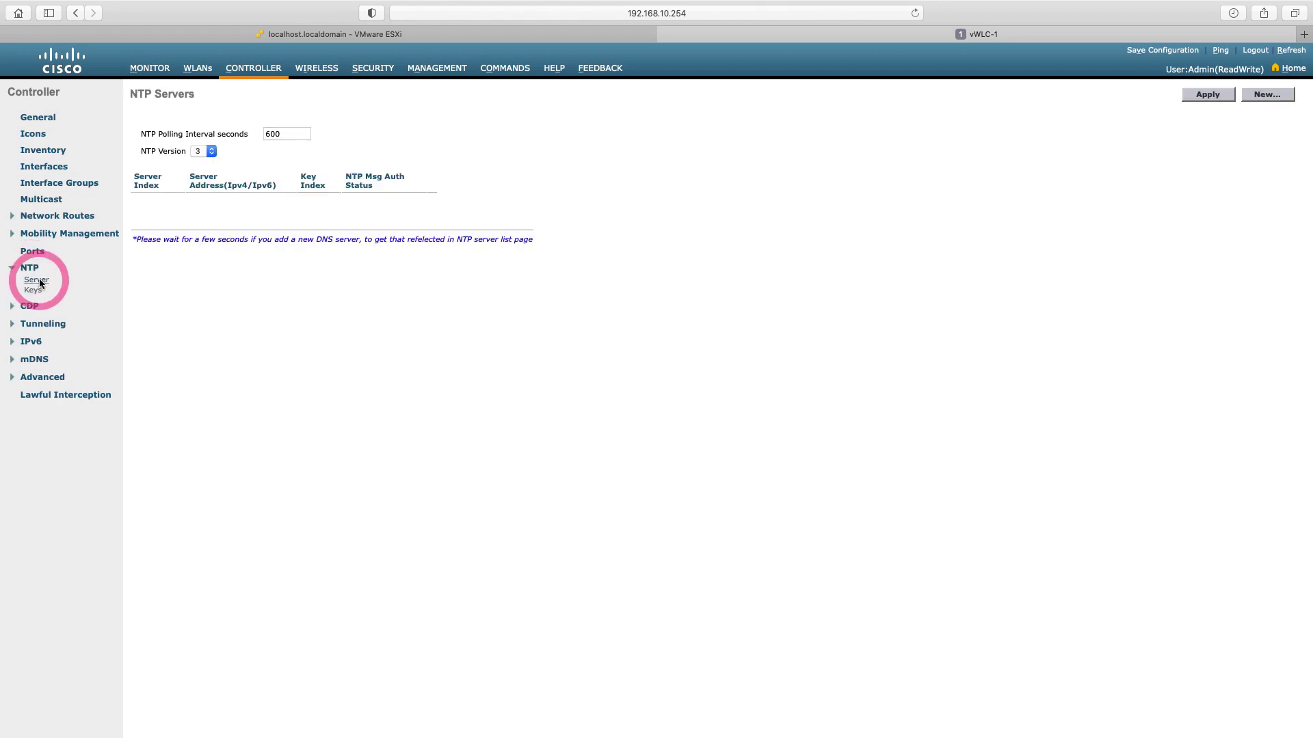
left_click(1256, 96)
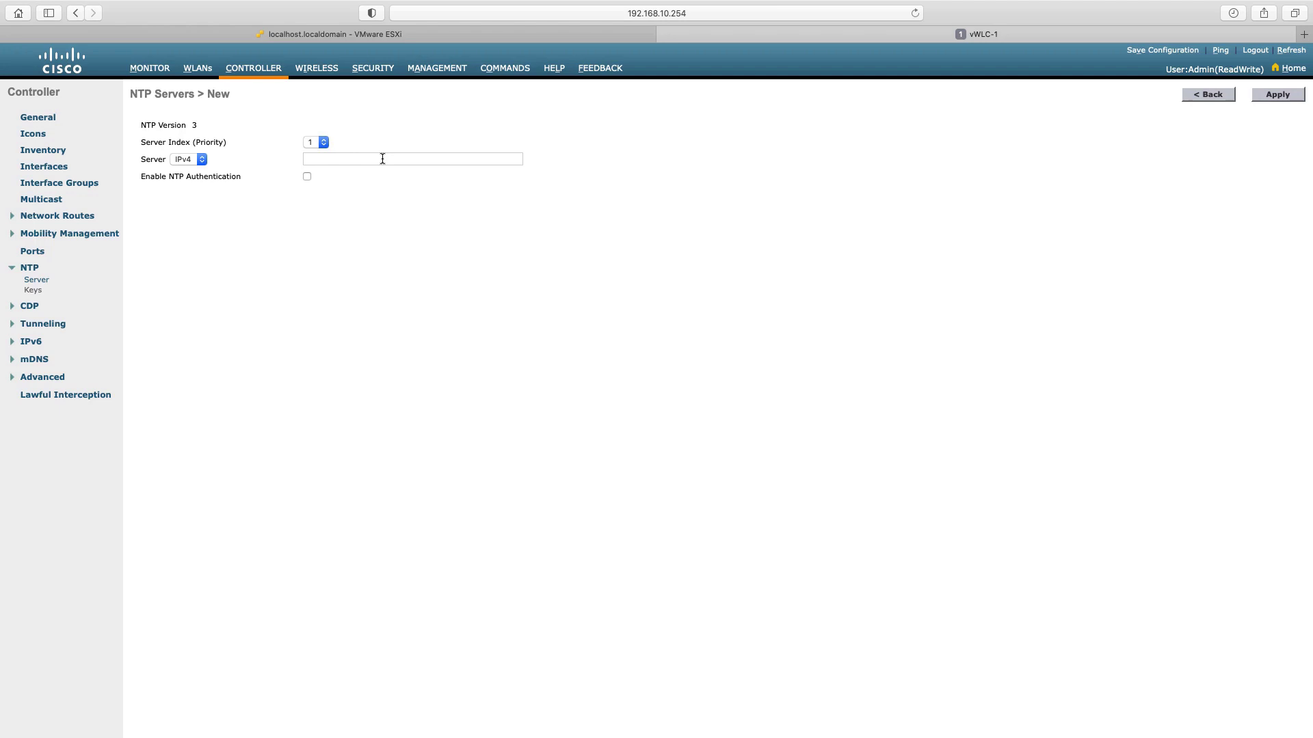
left_click(382, 158)
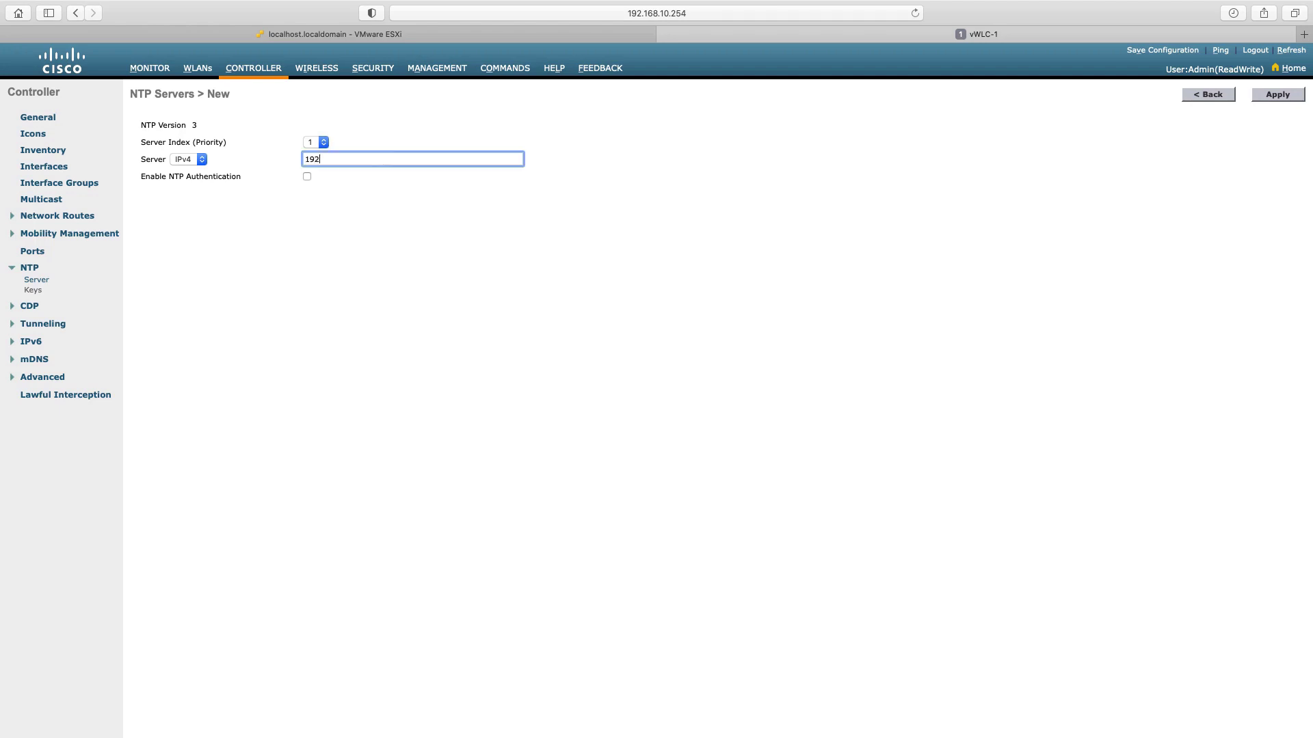
type("192")
key("Down")
left_click(447, 247)
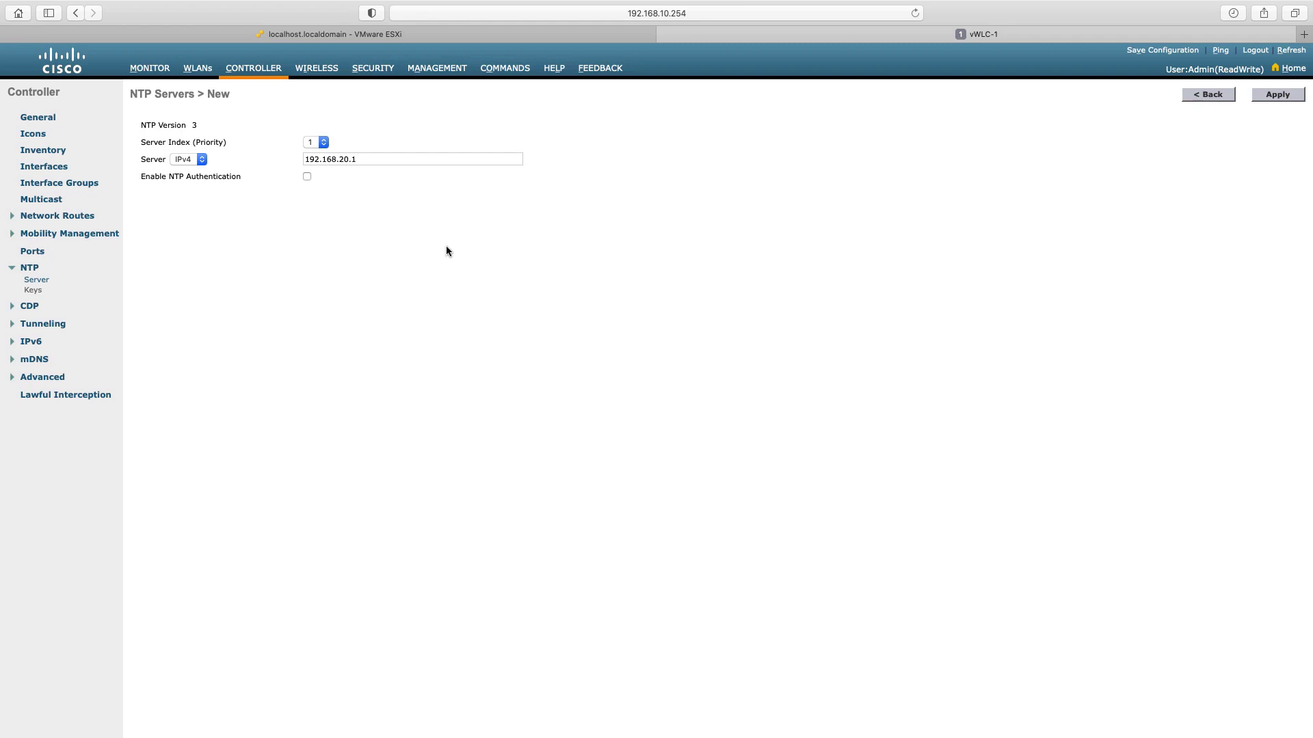
left_click(448, 247)
left_click(1277, 95)
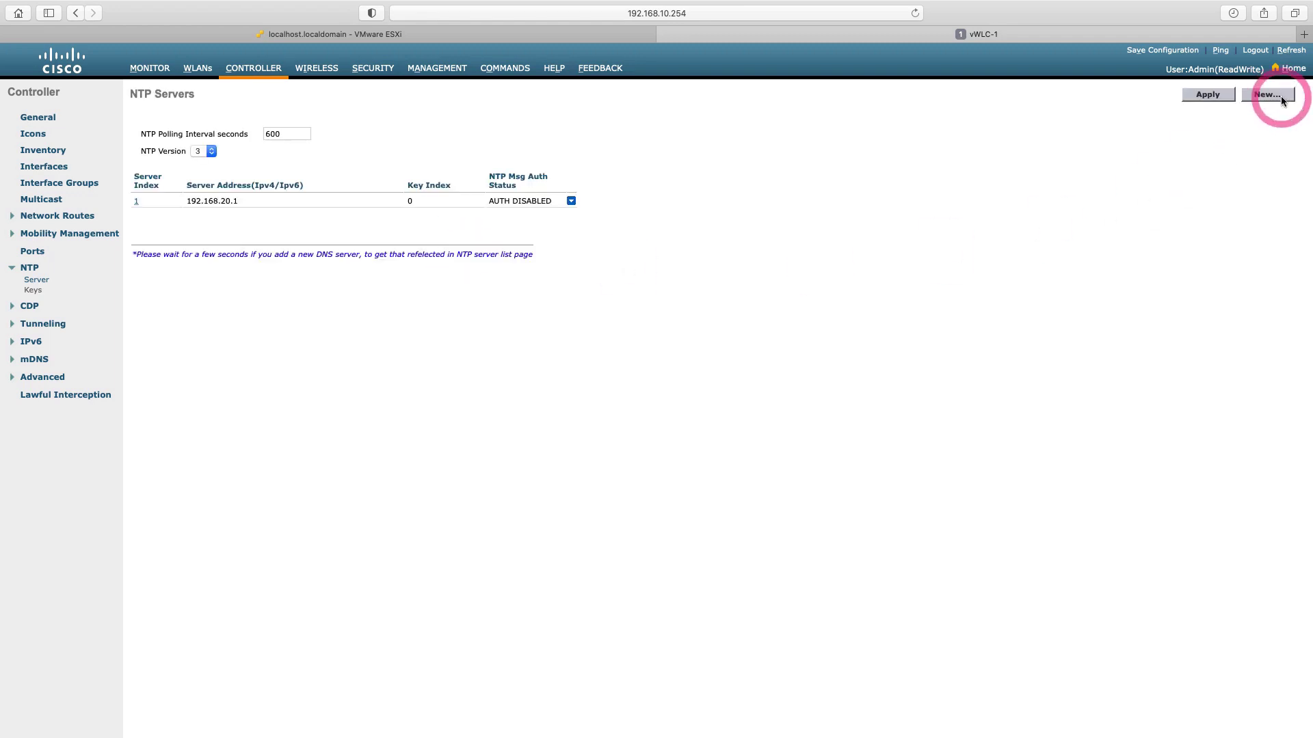
left_click(229, 219)
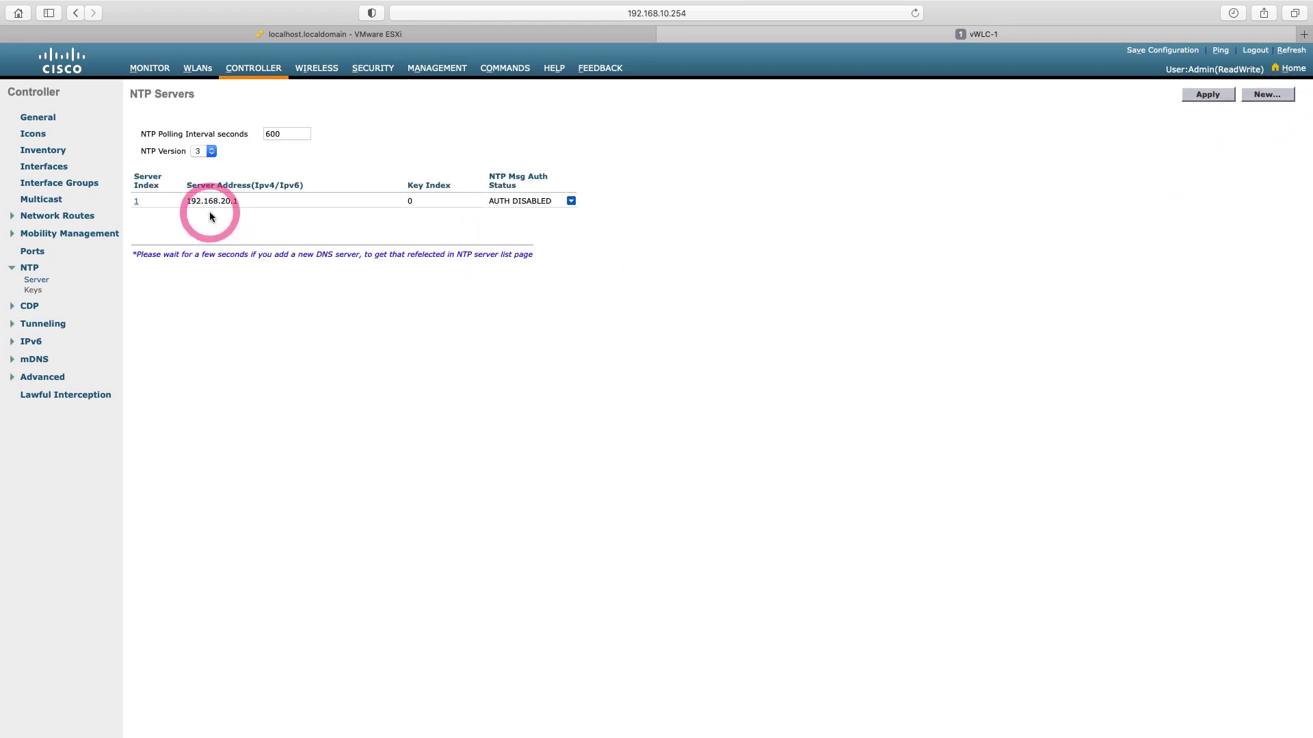
Set the controller timezone to (GMT +3:00) Baghdad and confirm the change.
left_click(504, 71)
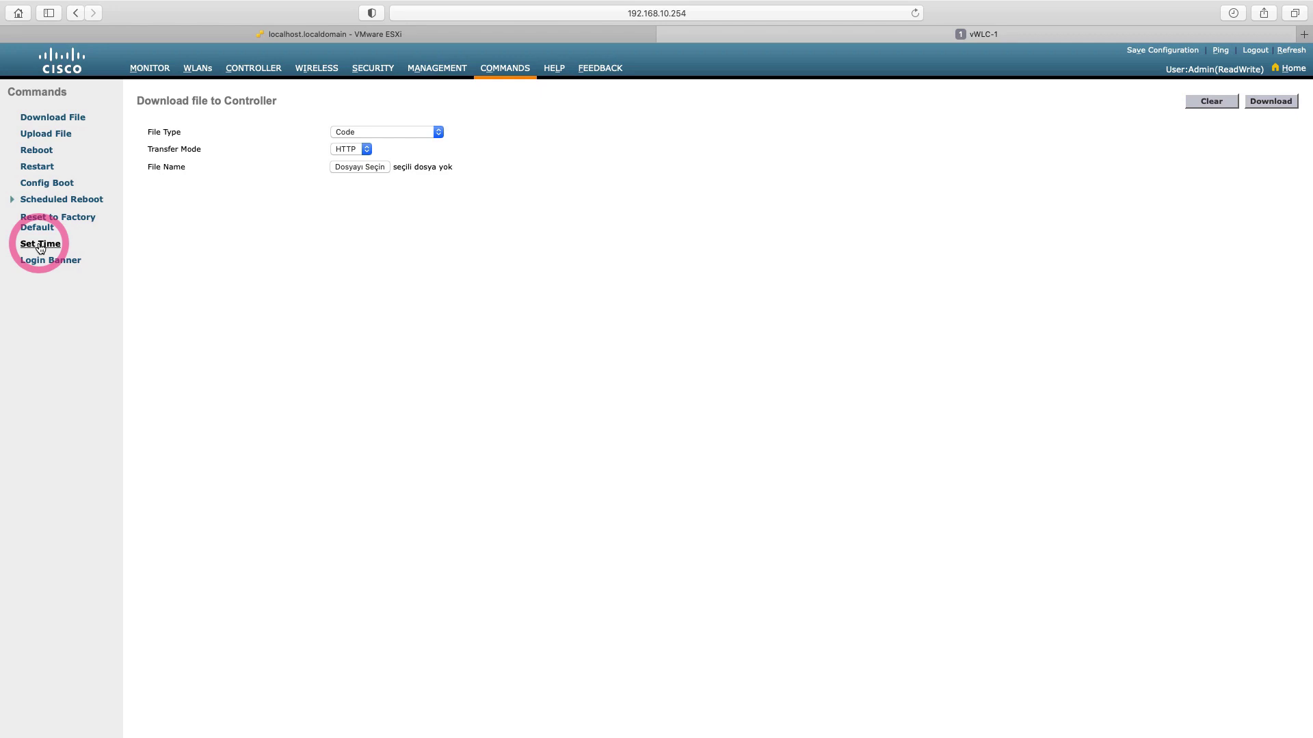
left_click(40, 245)
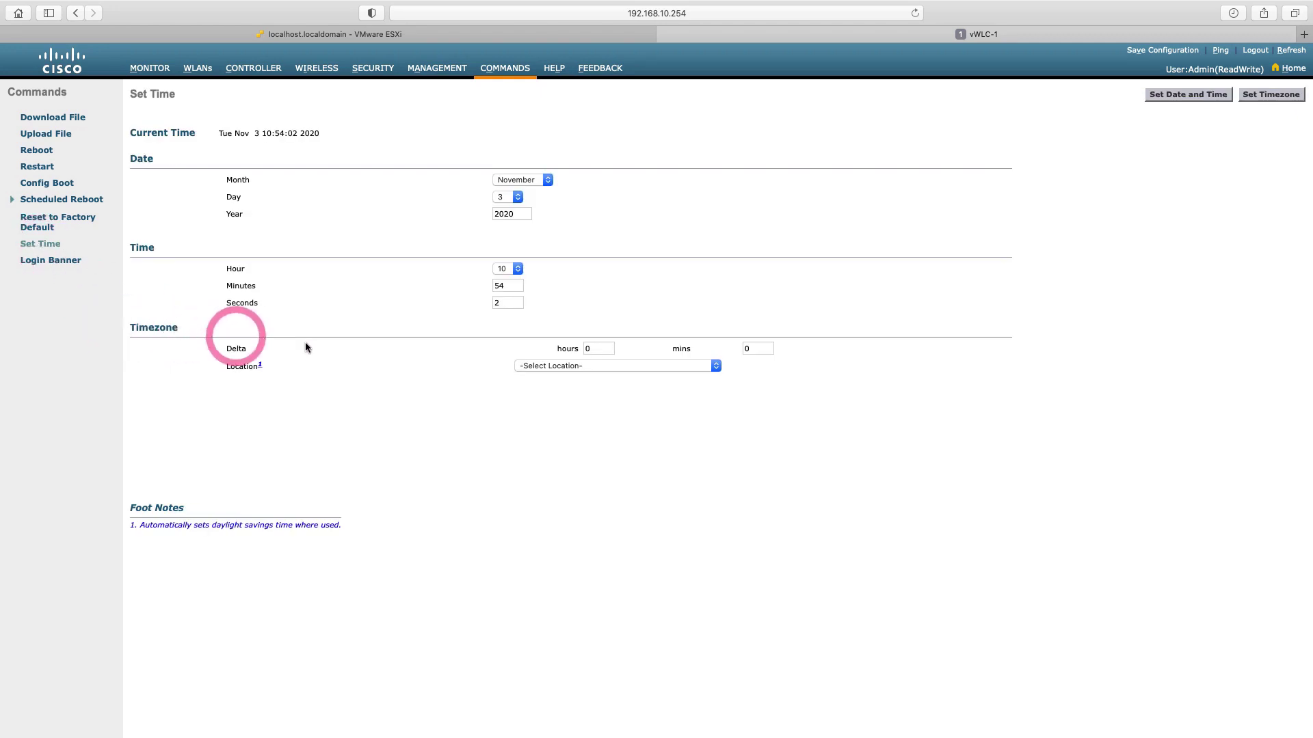
left_click(546, 365)
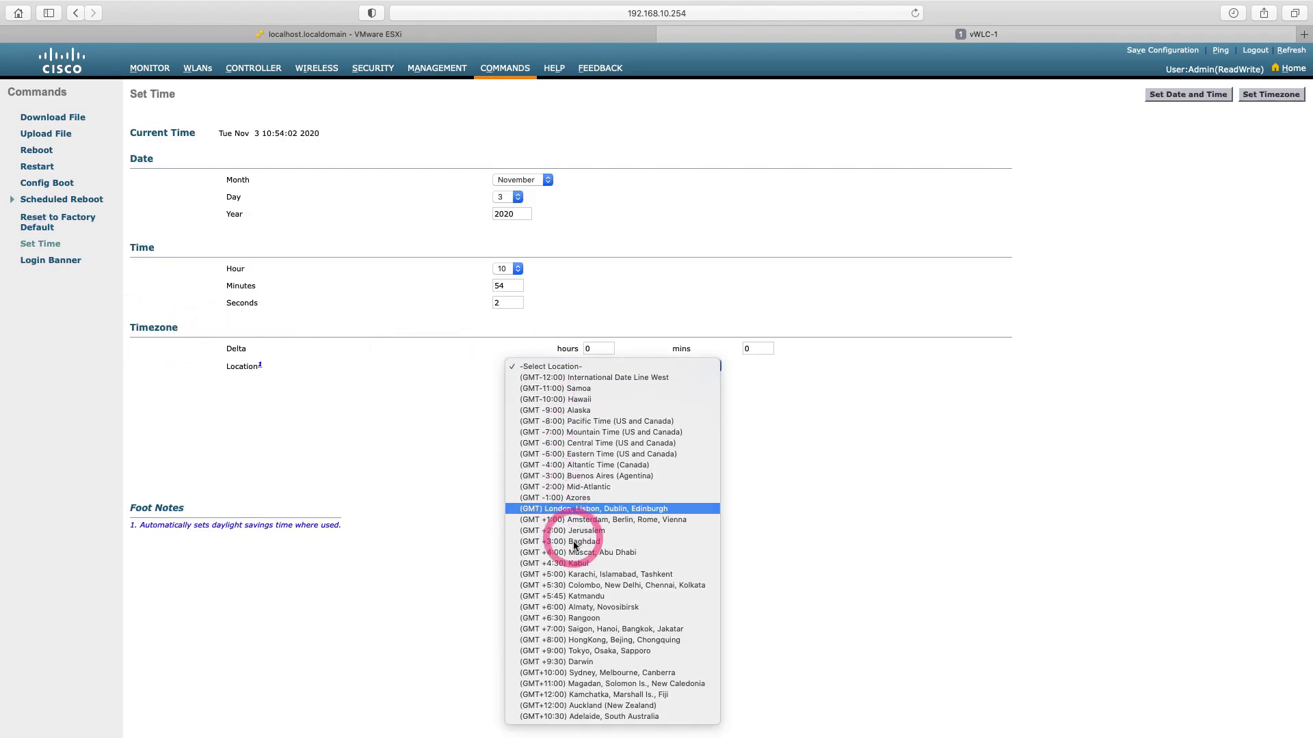
left_click(578, 542)
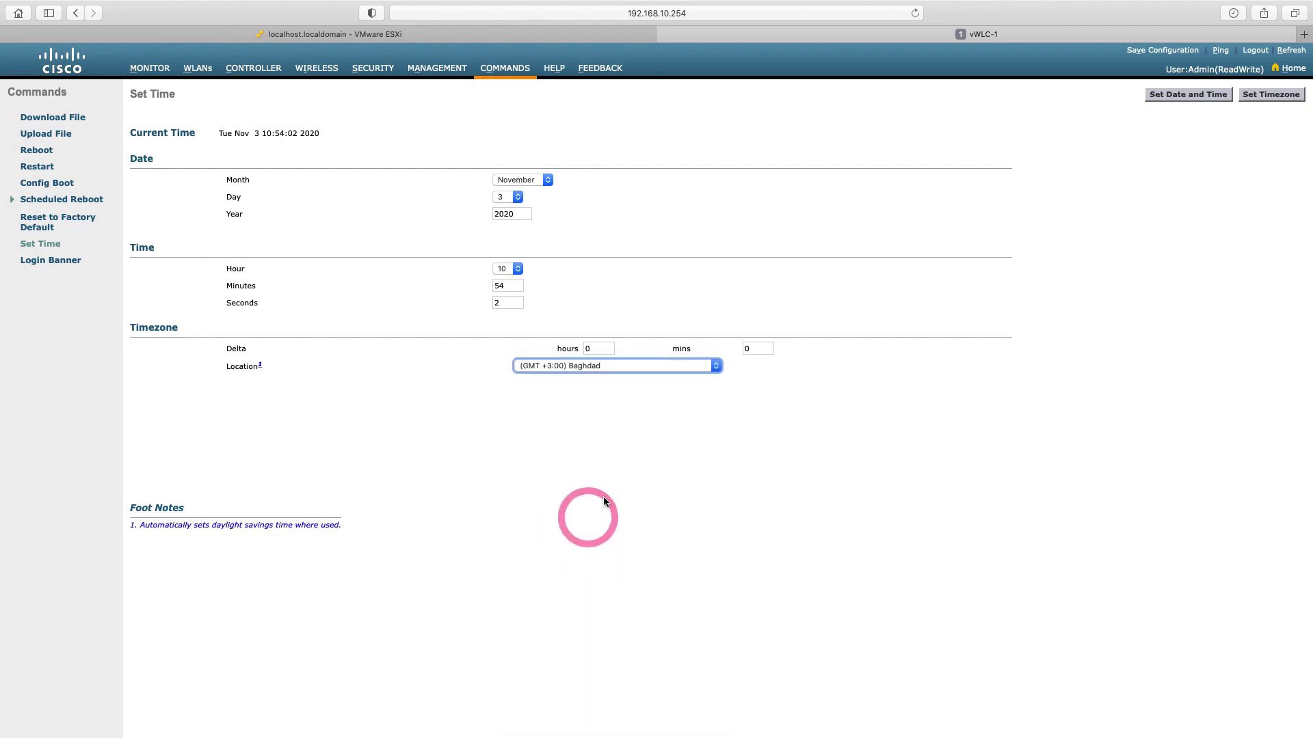
left_click(1271, 96)
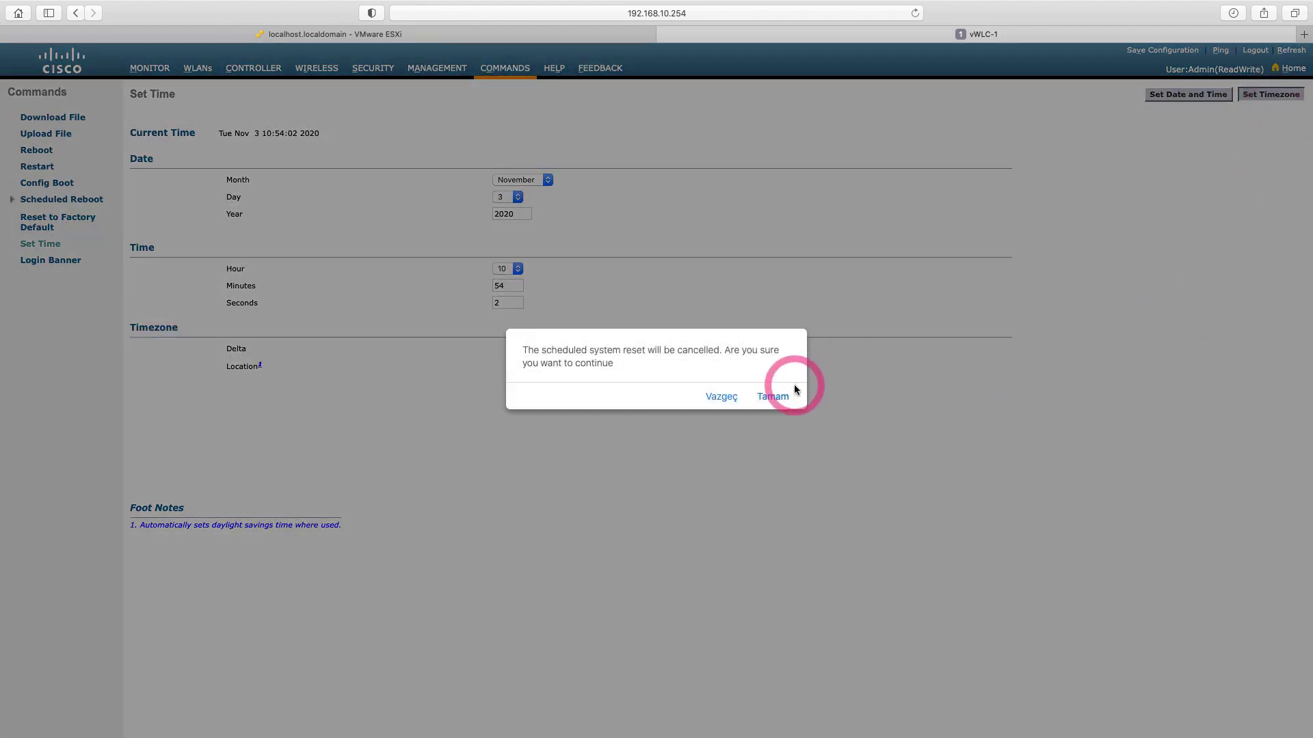
left_click(787, 396)
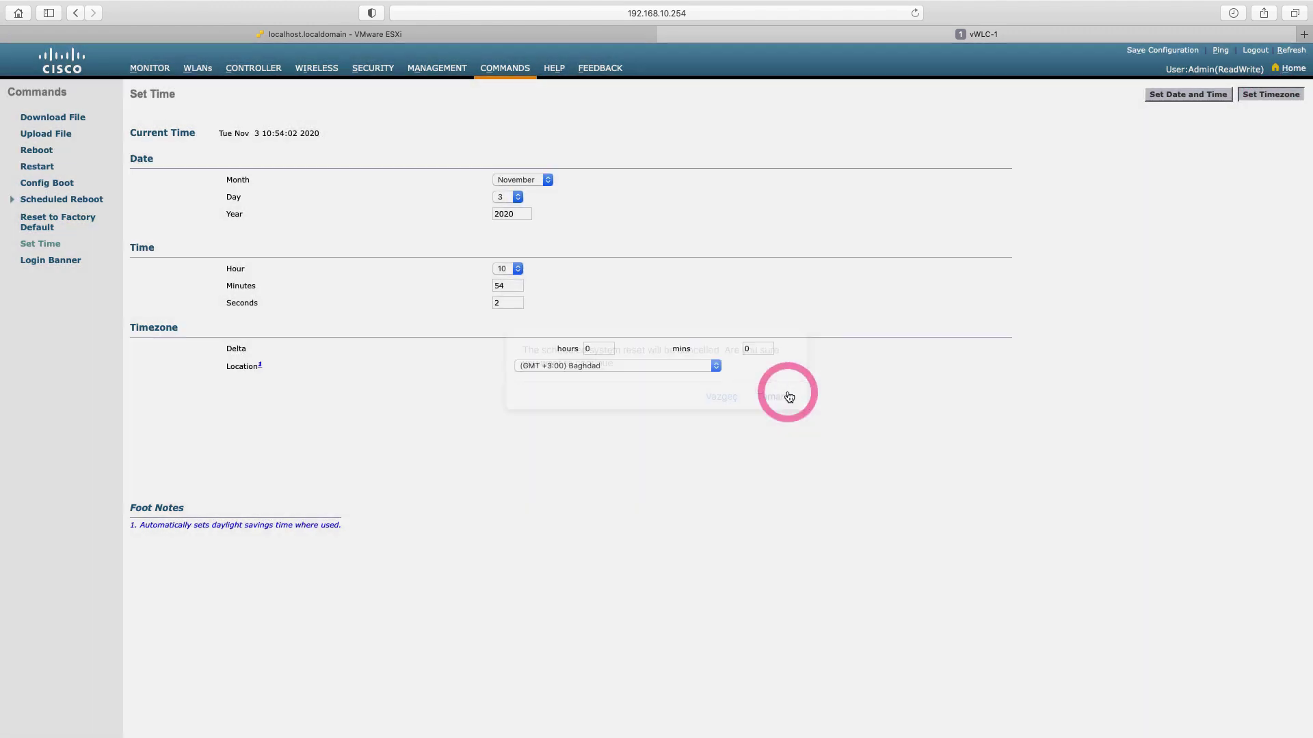
Save the running configuration to flash and confirm.
left_click(1169, 52)
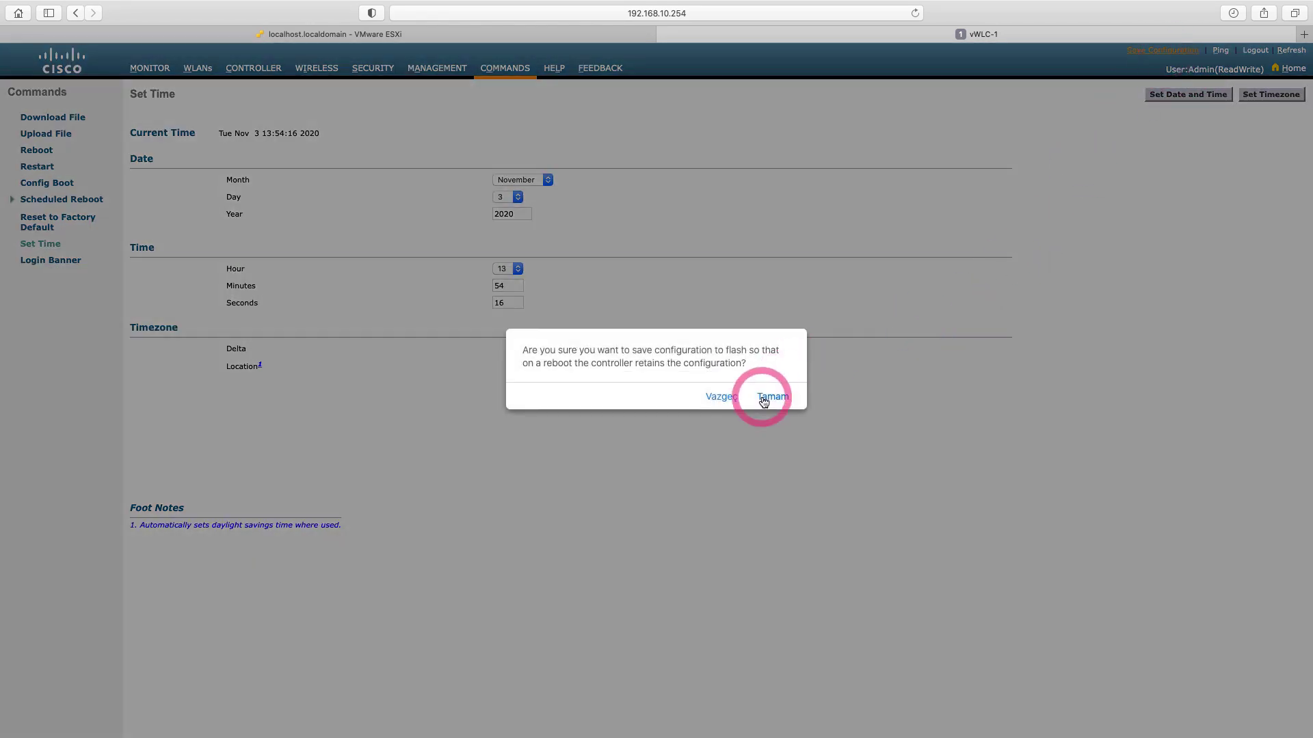
left_click(764, 400)
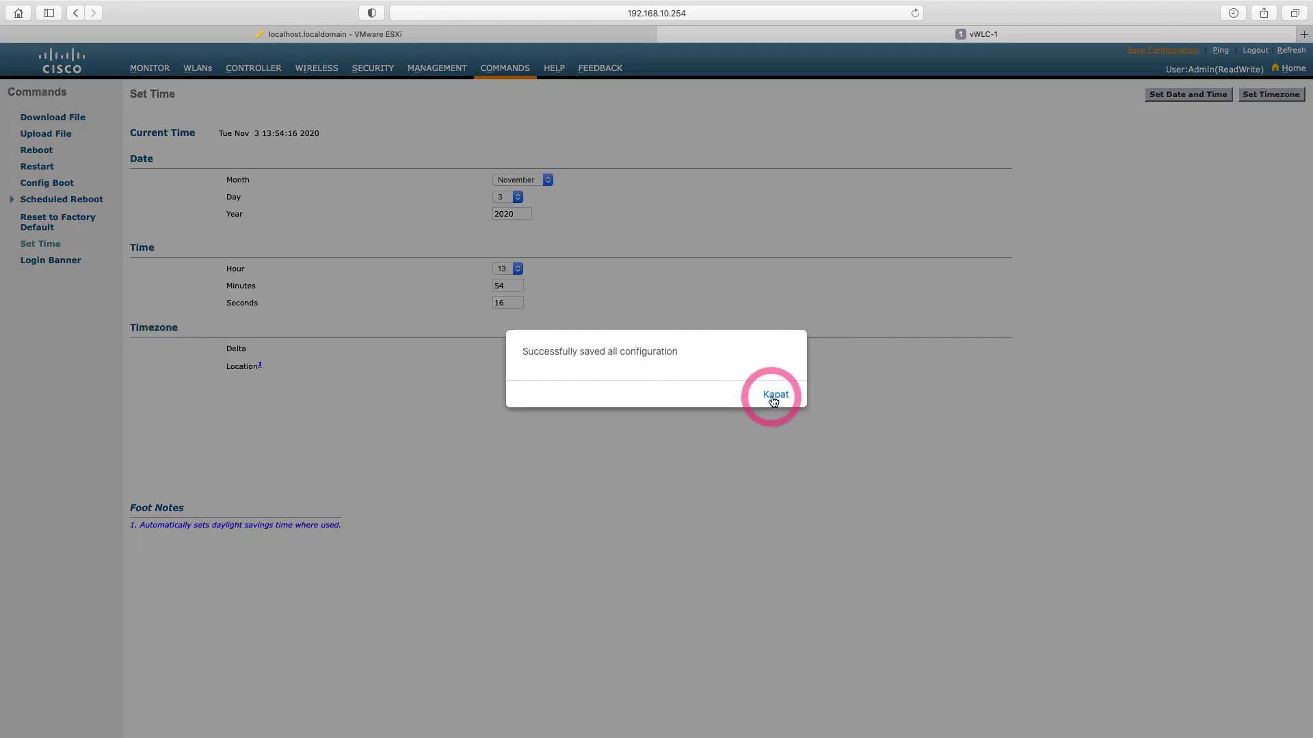
left_click(773, 397)
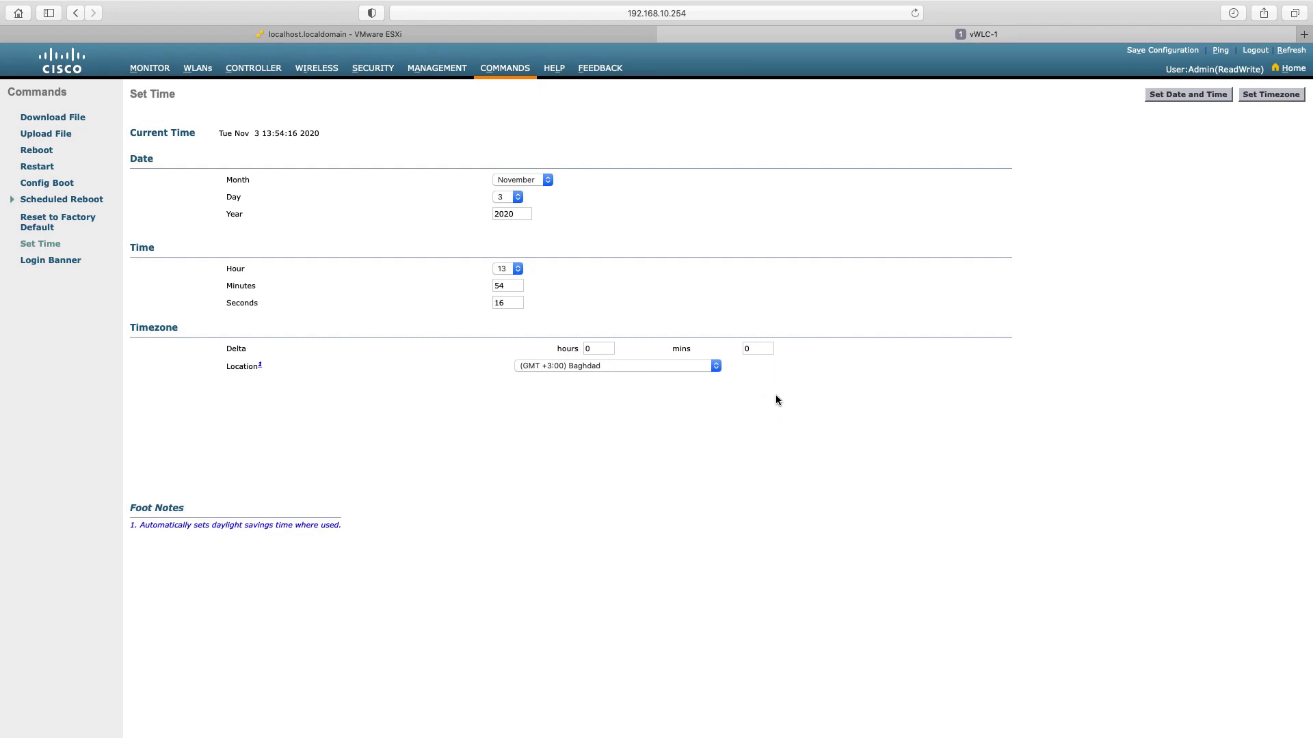
Go to CONTROLLER > Interfaces and start a new interface.
left_click(253, 72)
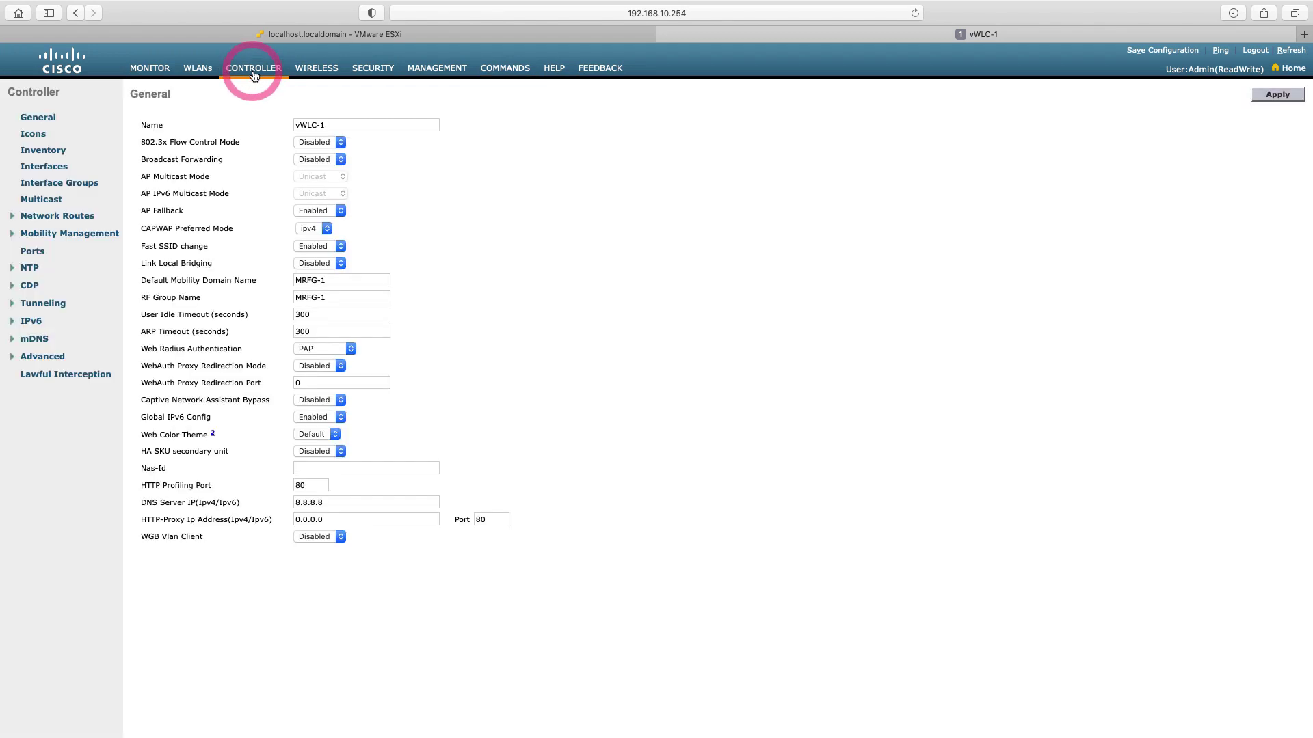
left_click(51, 171)
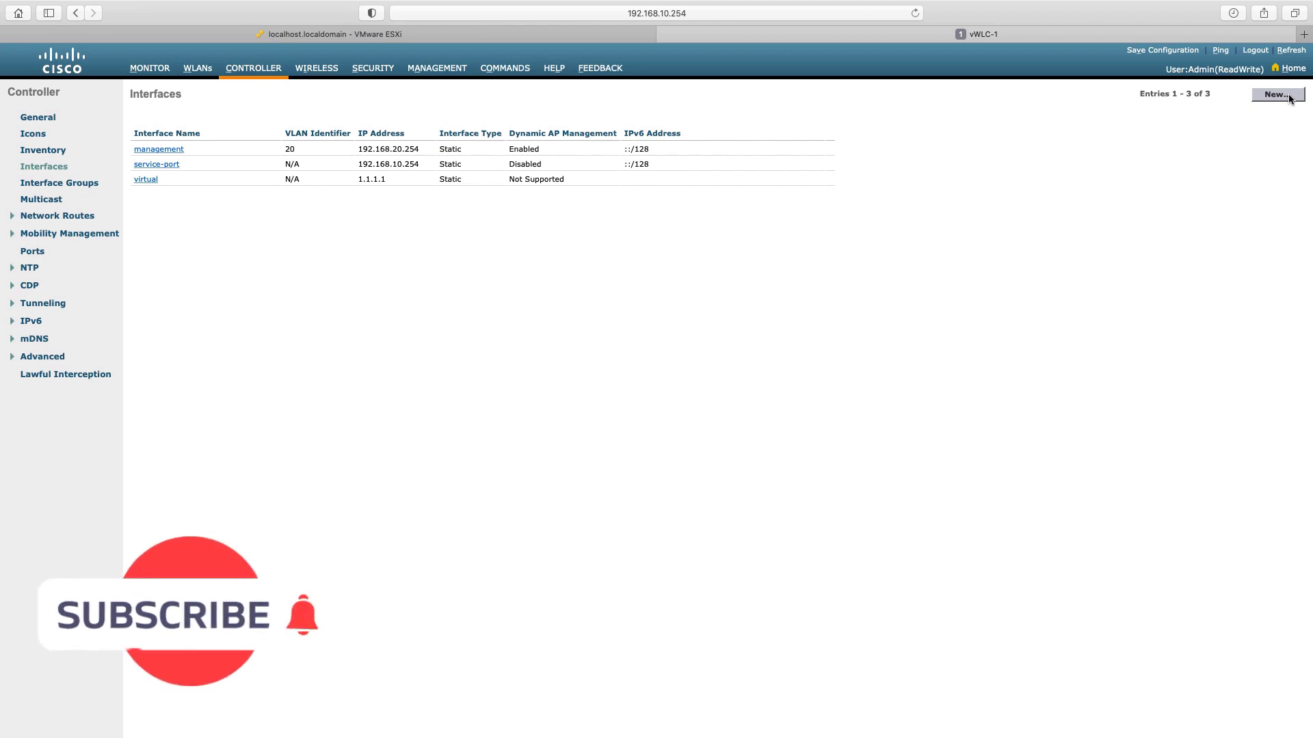
left_click(1290, 98)
Name the new interface vlan-30 with VLAN Id 30 and apply it.
left_click(279, 125)
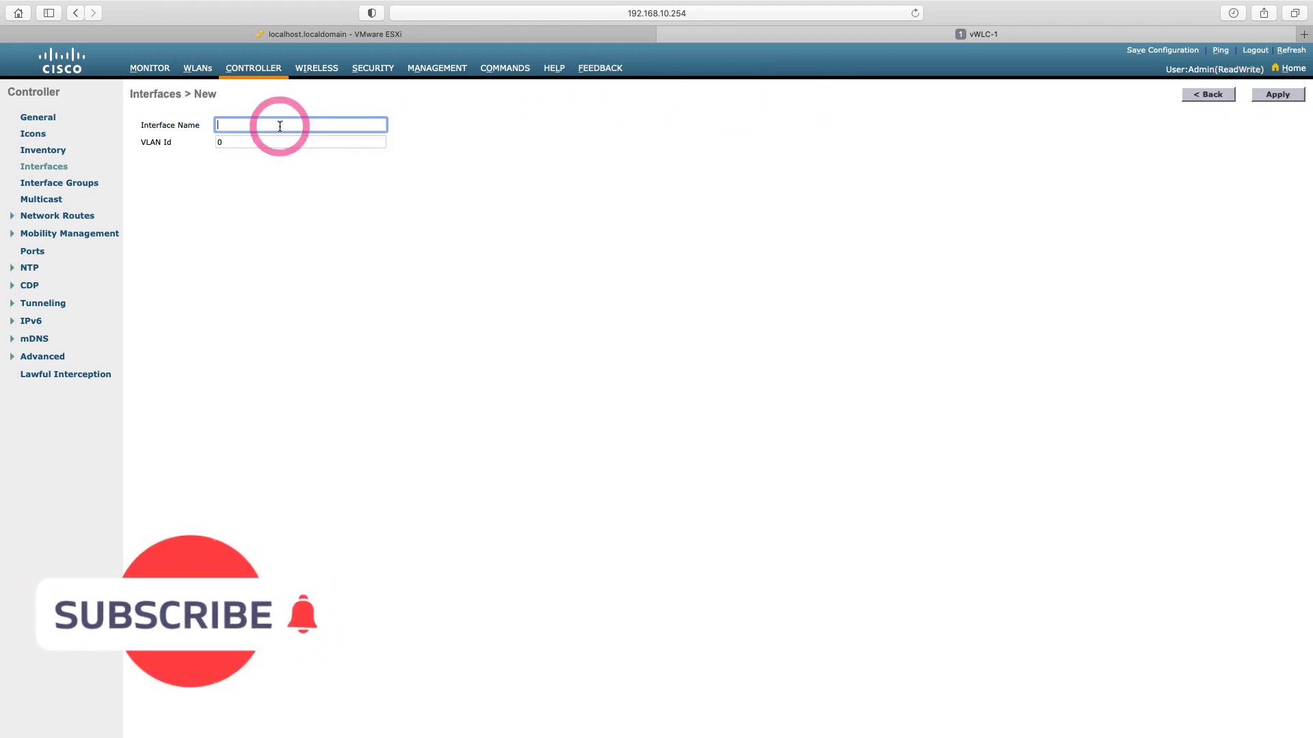
type("vlan-30")
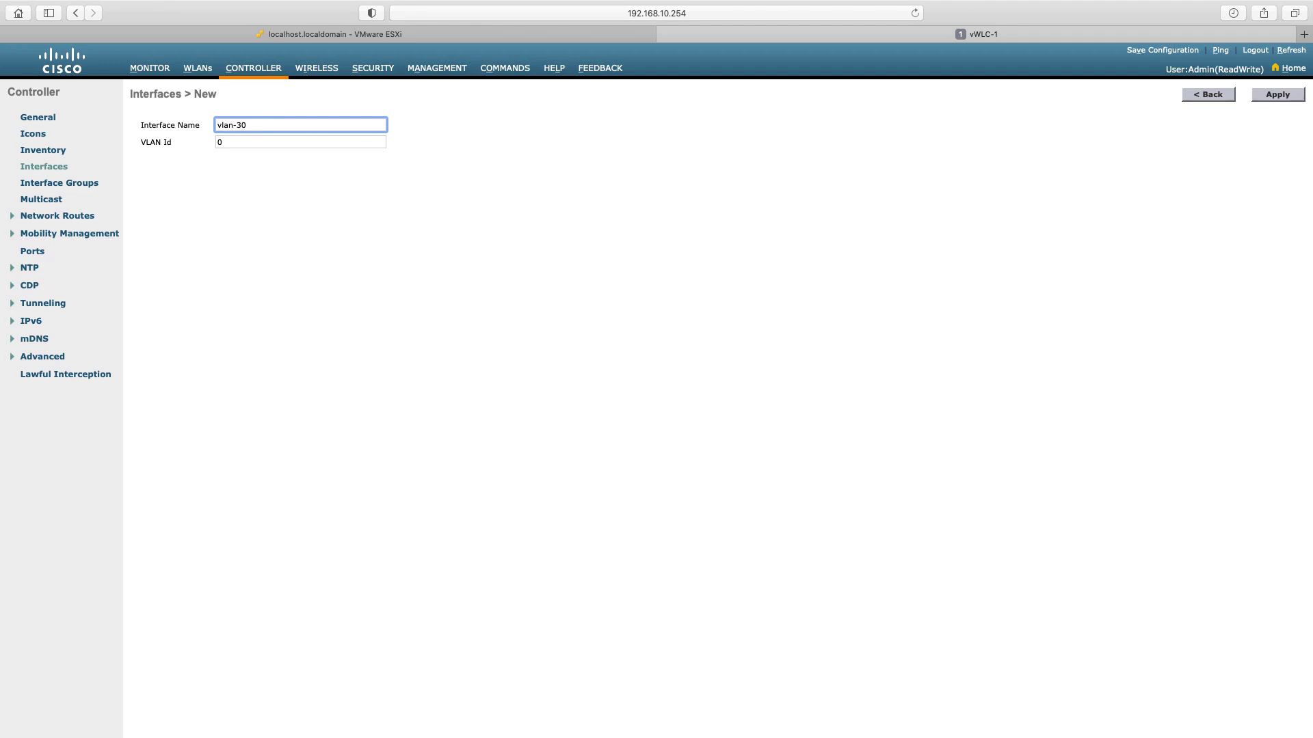
left_click(184, 145)
type("3")
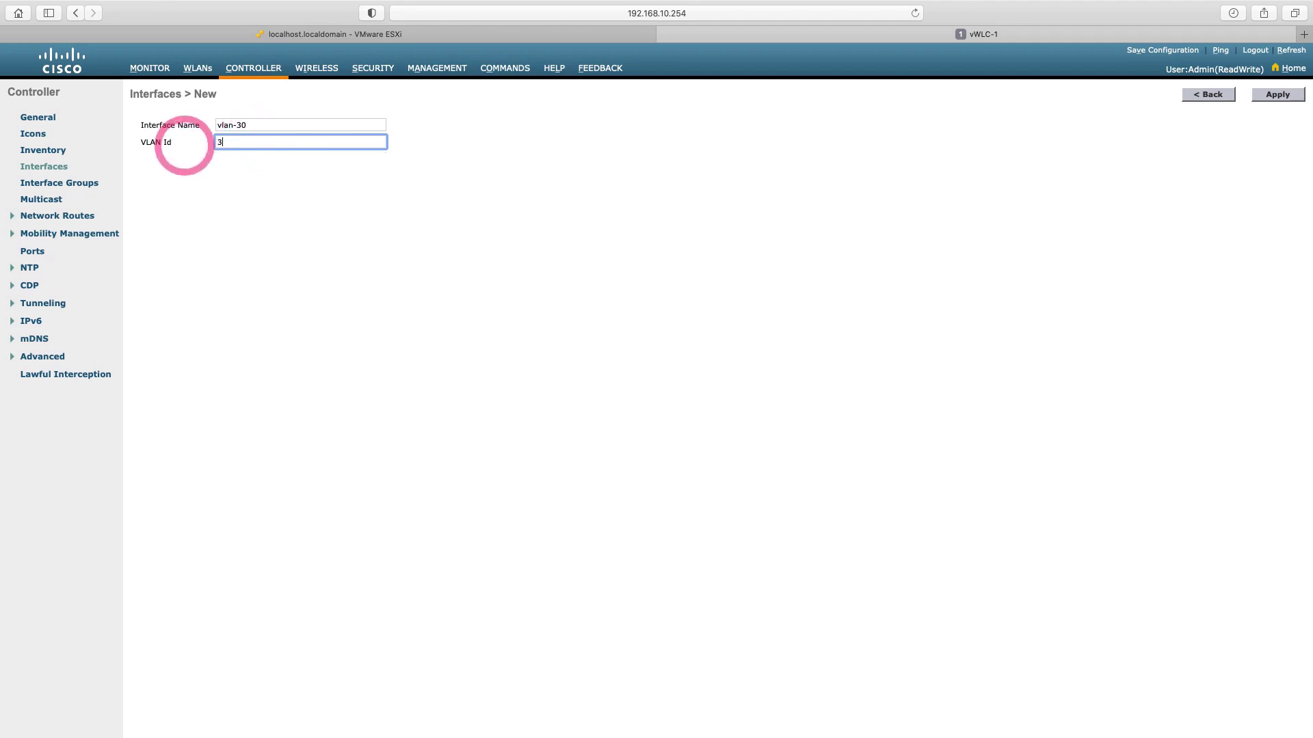
type("0")
left_click(233, 145)
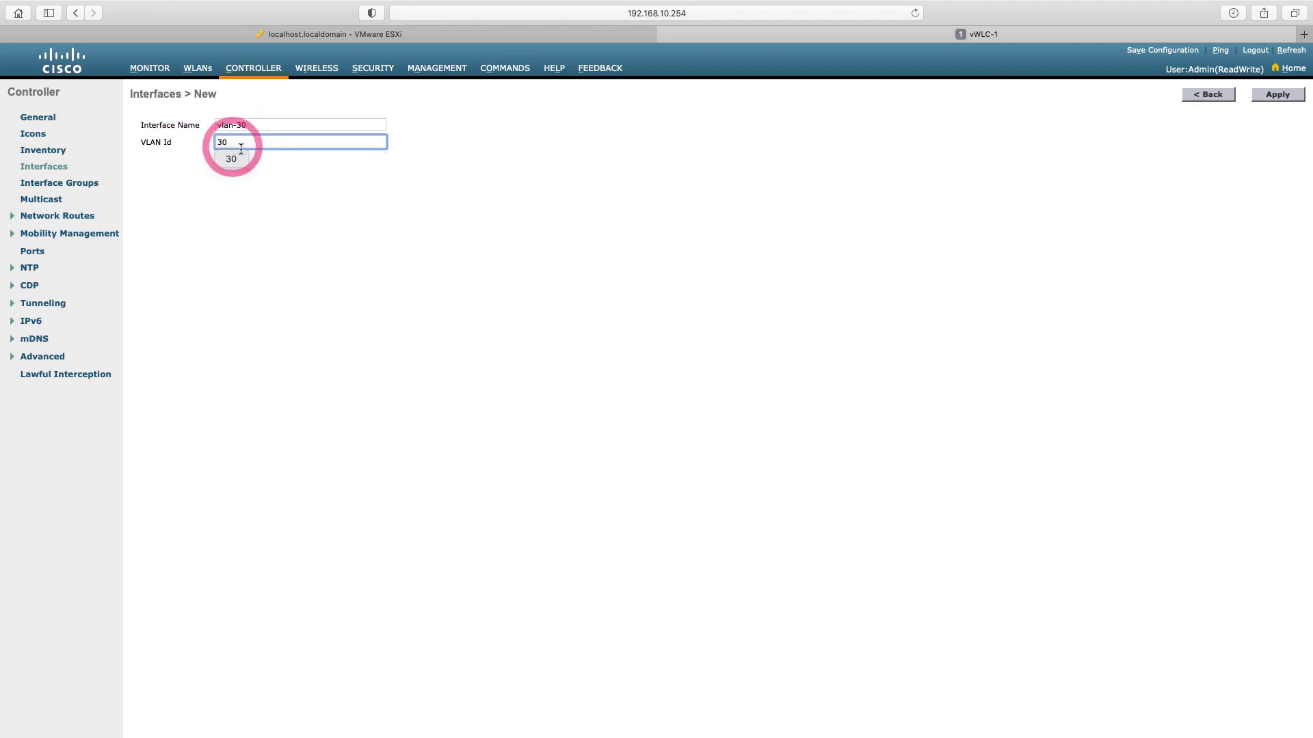
left_click(1277, 95)
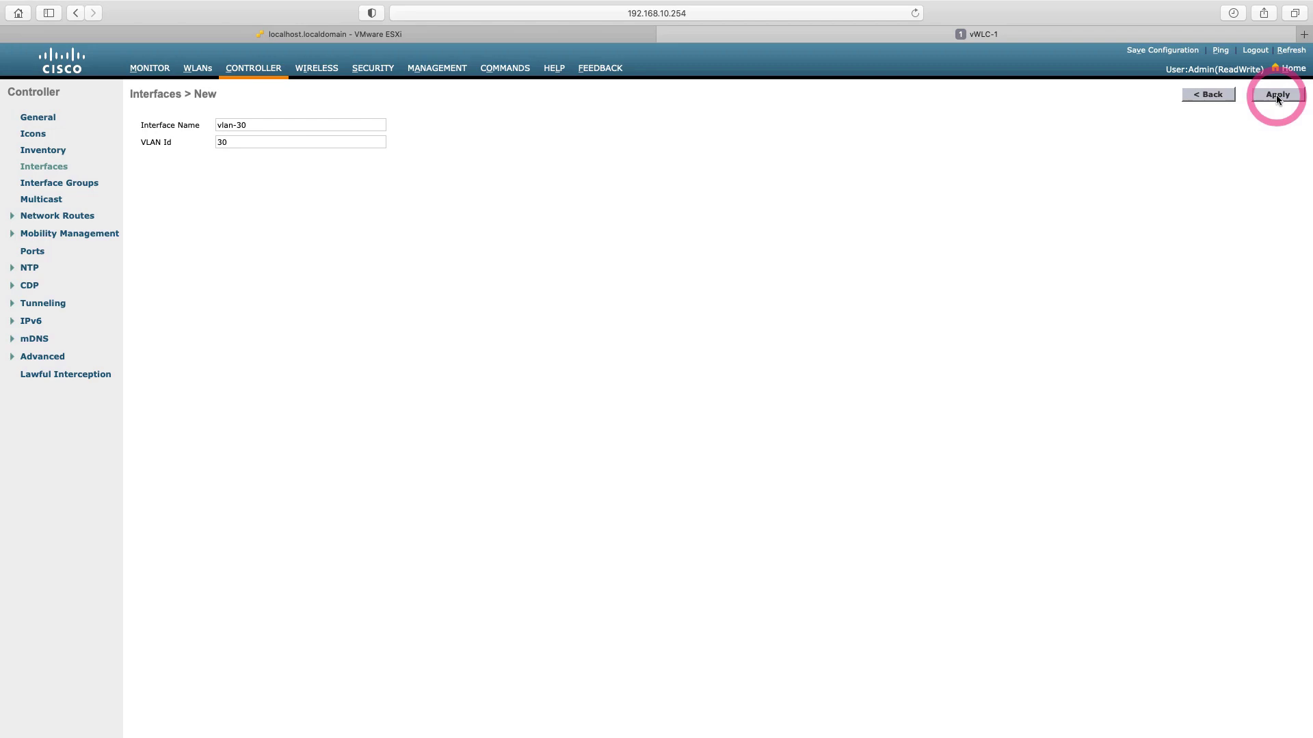
left_click(282, 308)
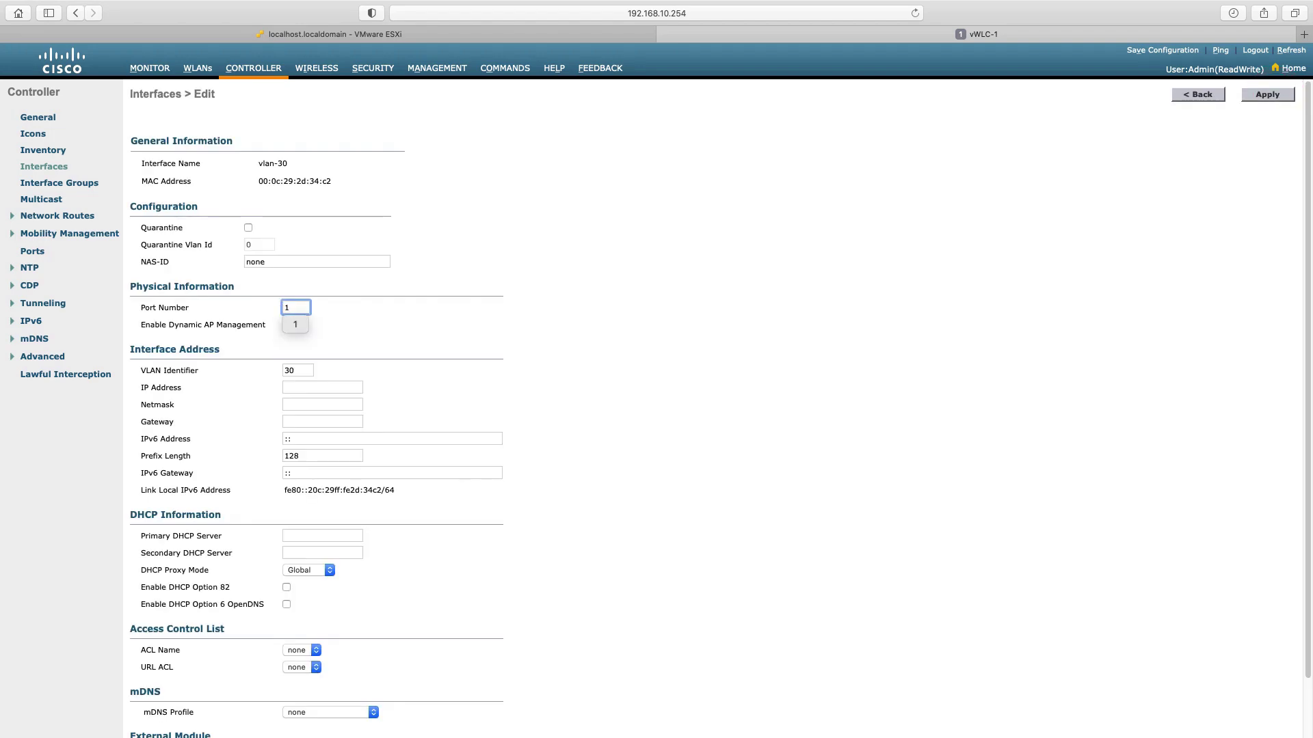
Give vlan-30 port 1, IP 192.168.30.254, netmask 255.255.255.0 and gateway 192.168.30.1.
left_click(428, 339)
left_click(304, 388)
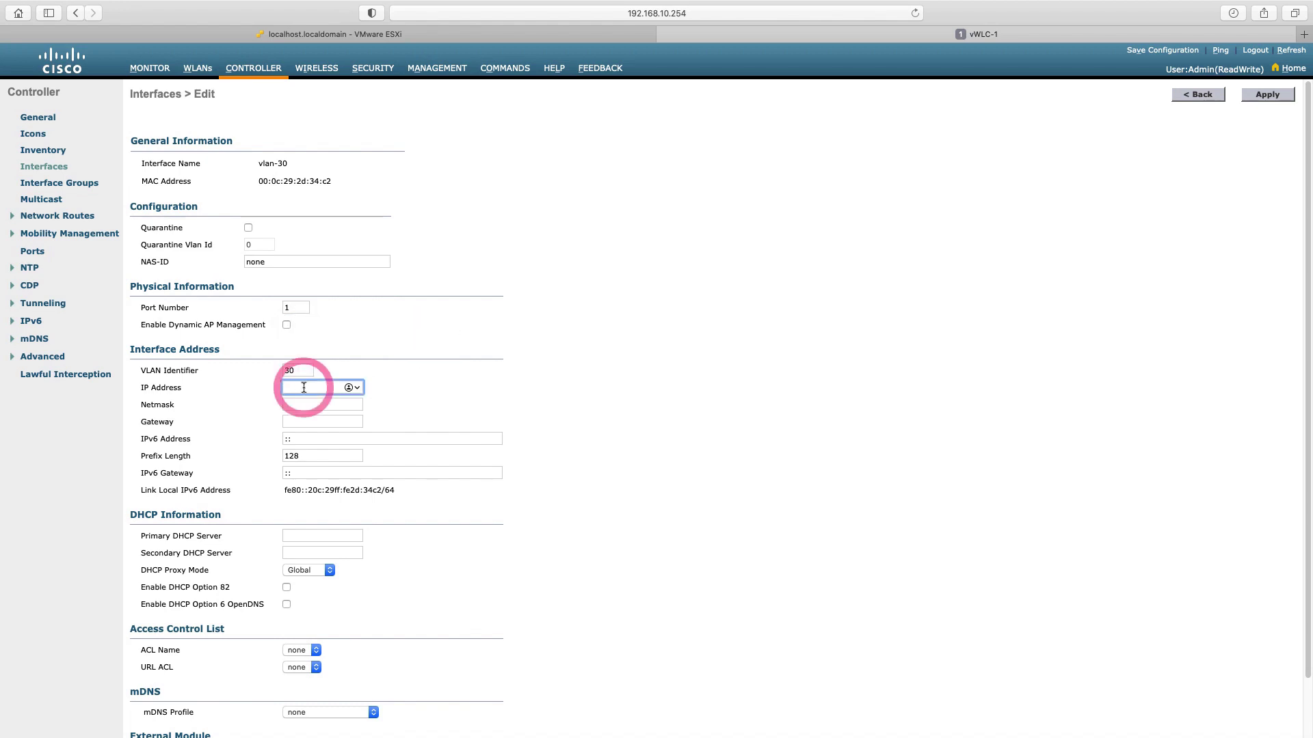
type("192.168.30.")
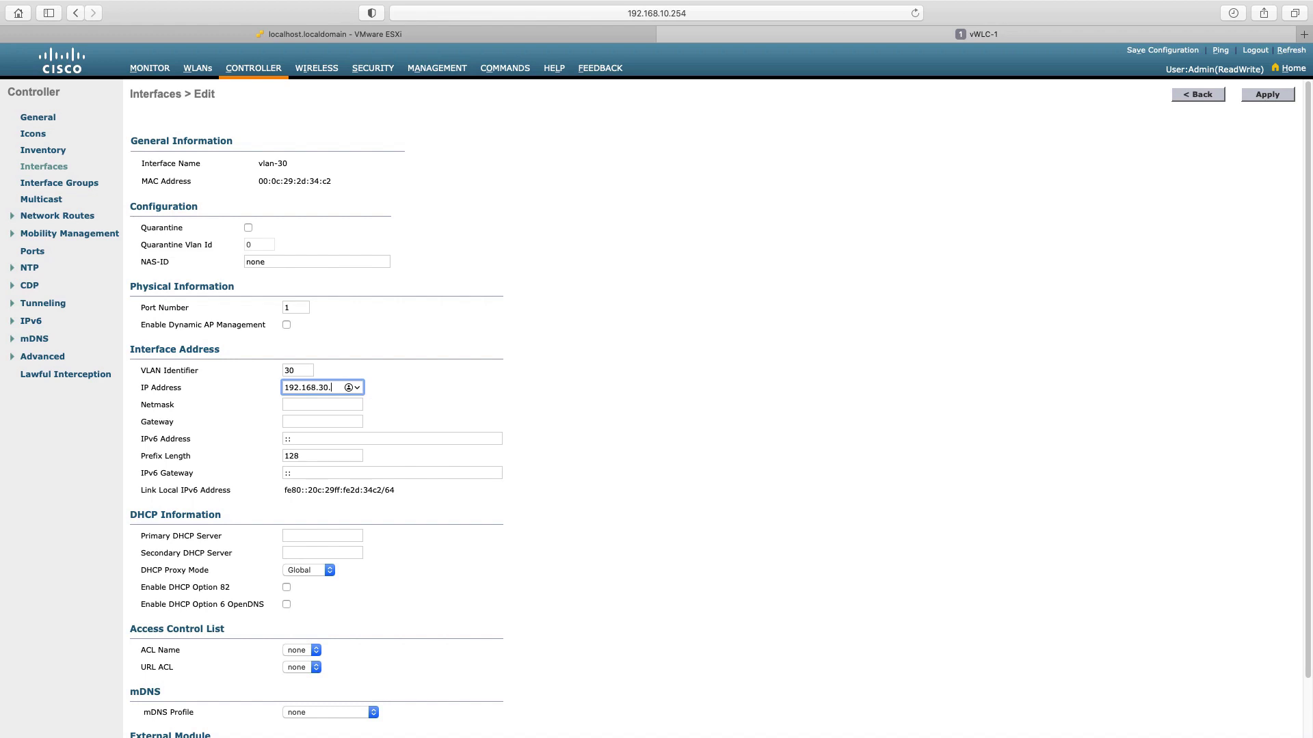
type("254")
left_click(320, 405)
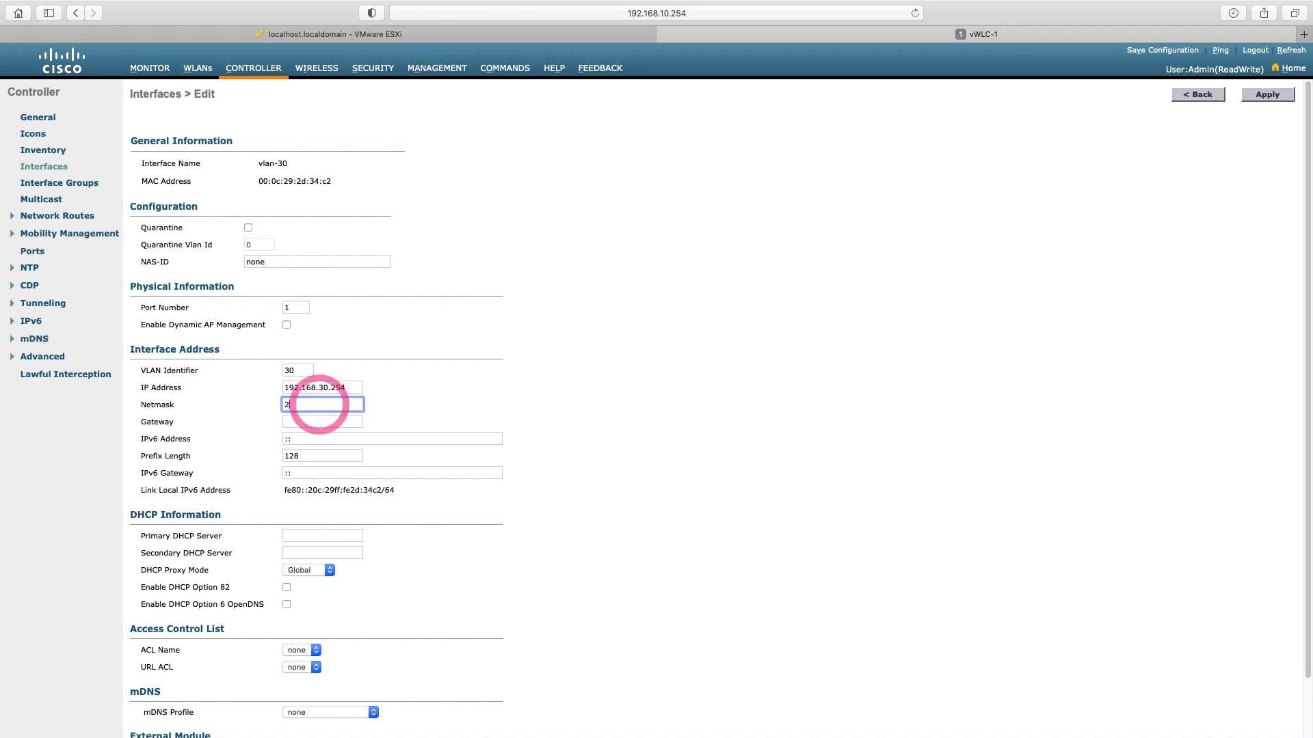
type("255.255.255.0")
left_click(322, 422)
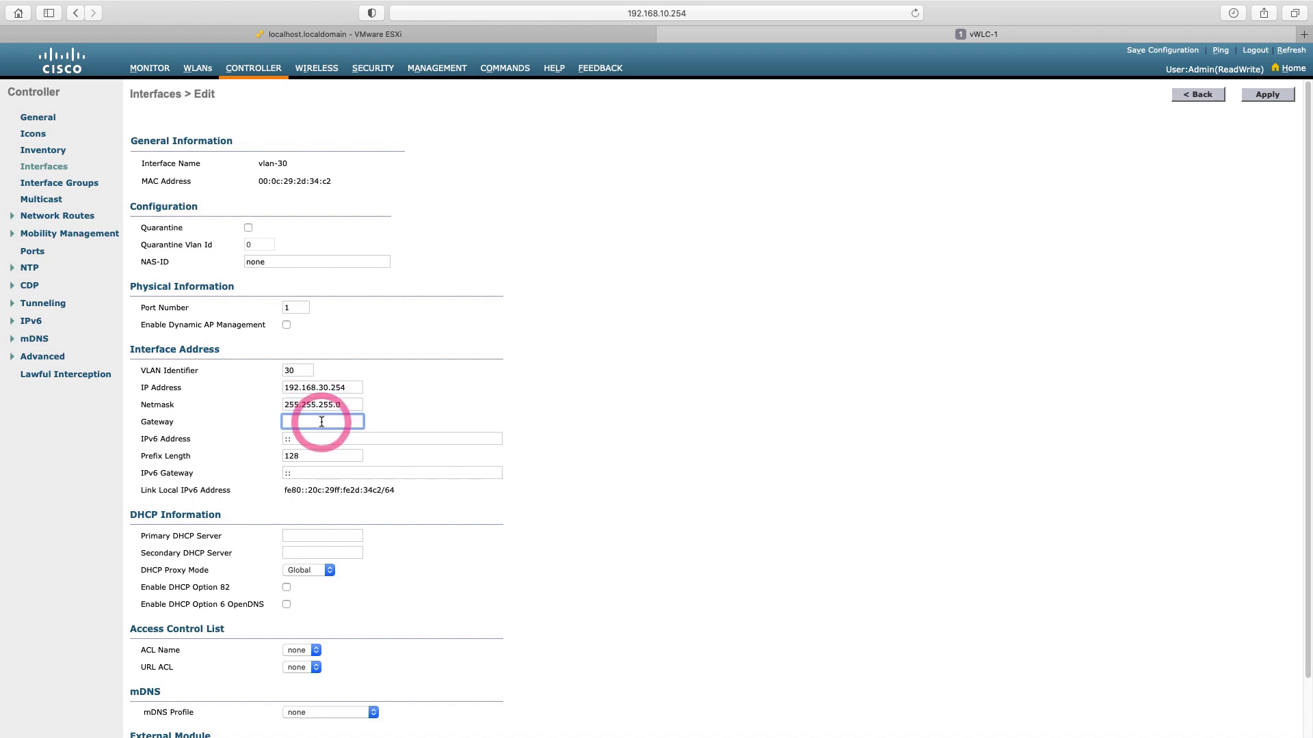
type("192.168.30.1")
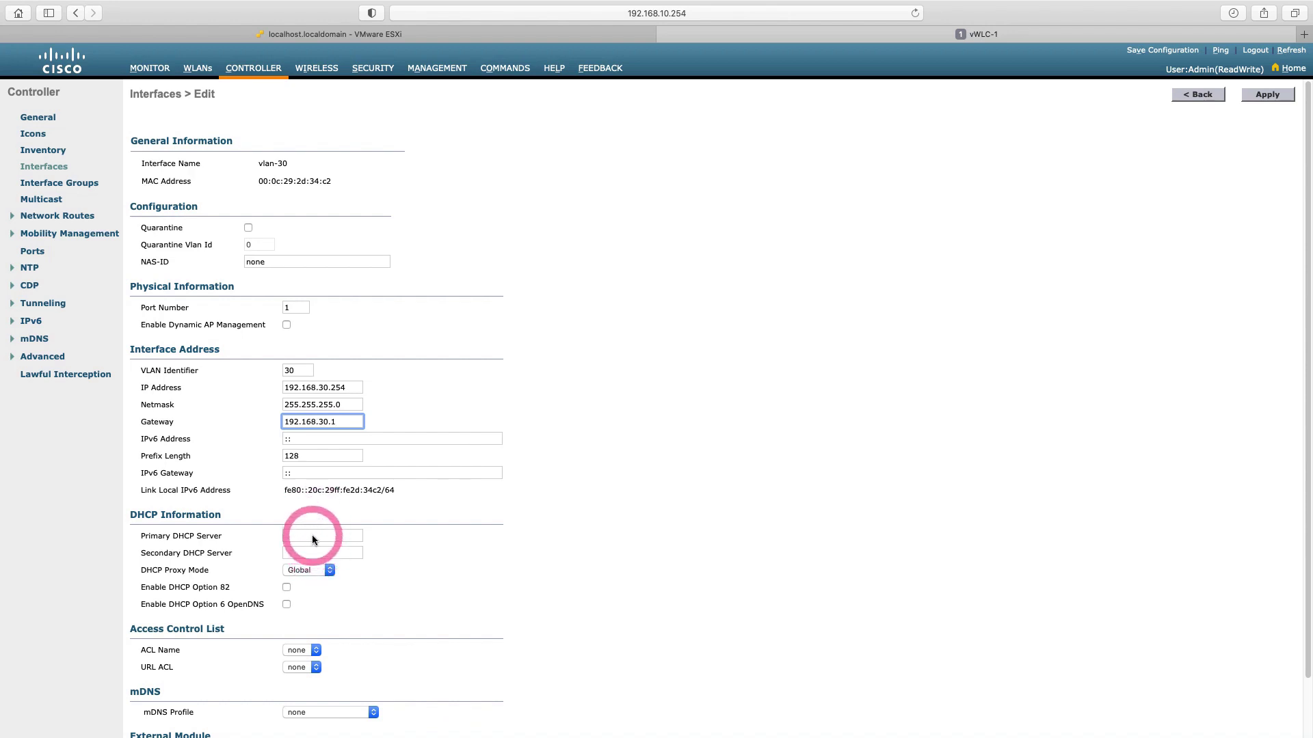
Set vlan-30's primary DHCP server to 192.168.30.1 and apply, accepting the warning.
left_click(312, 535)
type("192.168.30.1")
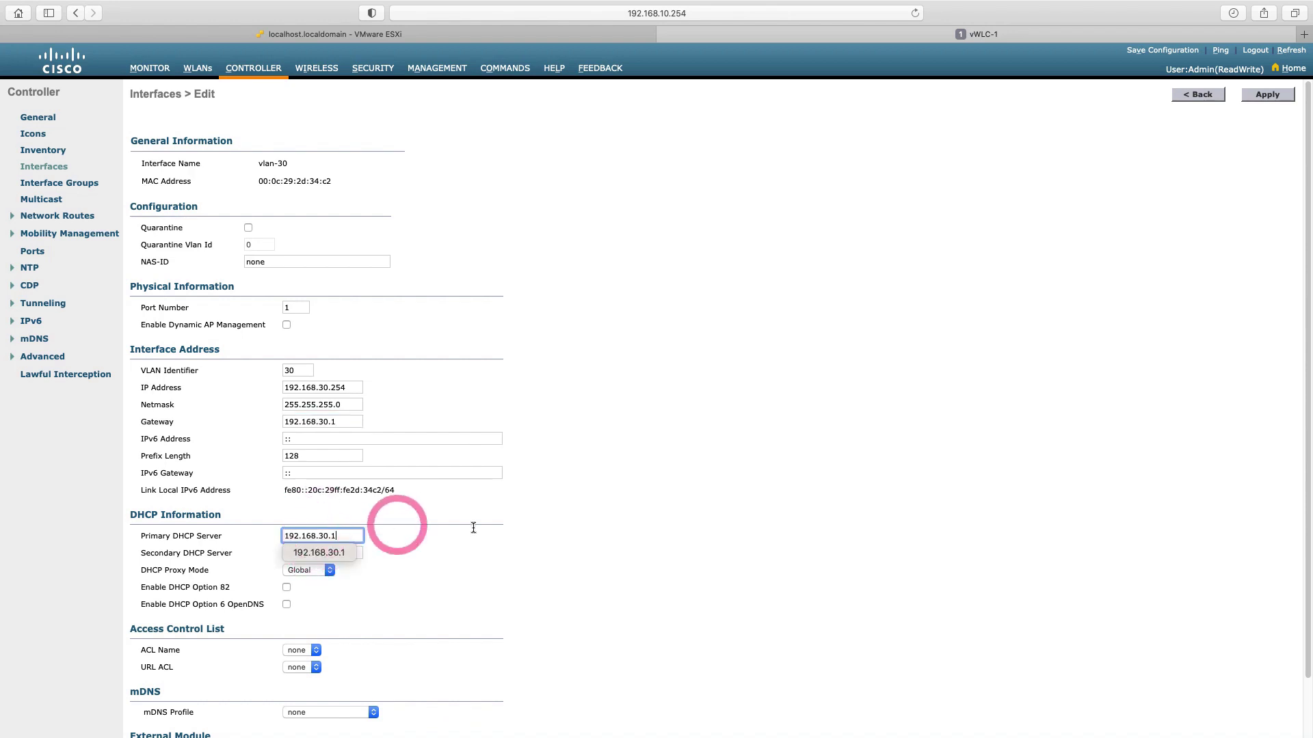
left_click(600, 539)
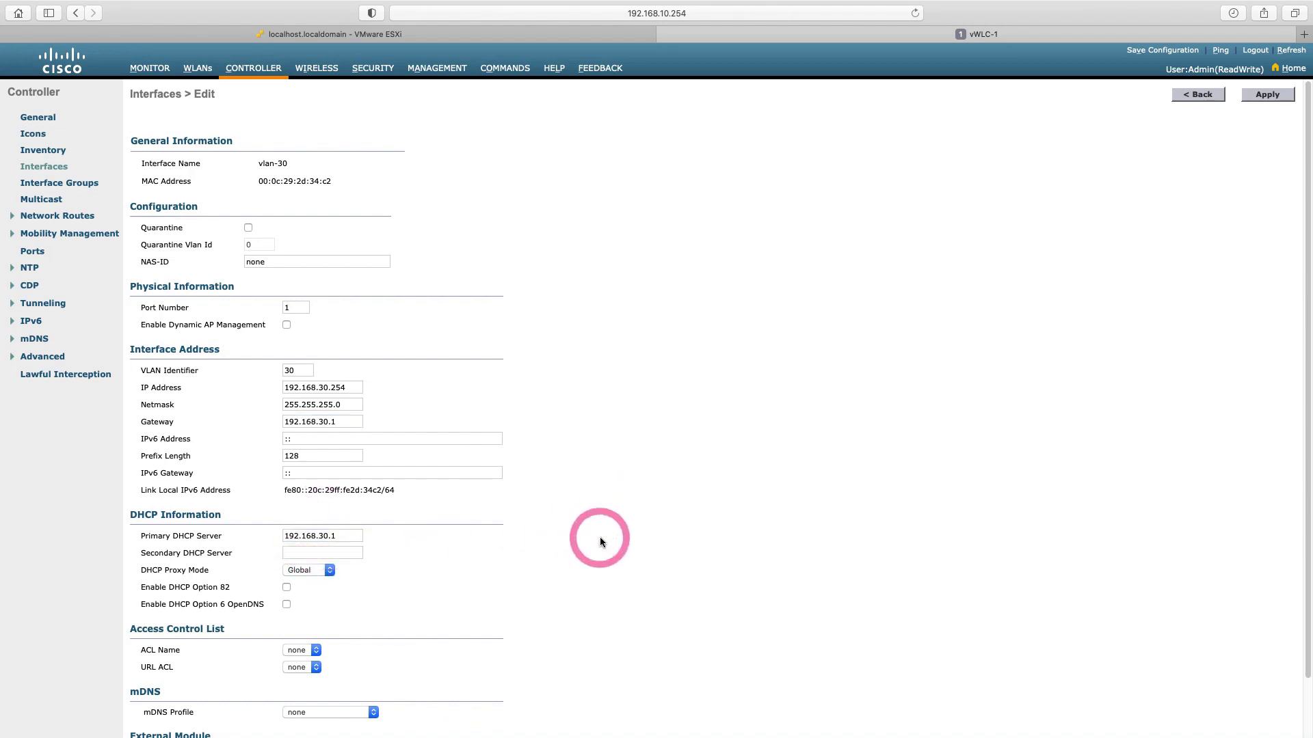
left_click(373, 547)
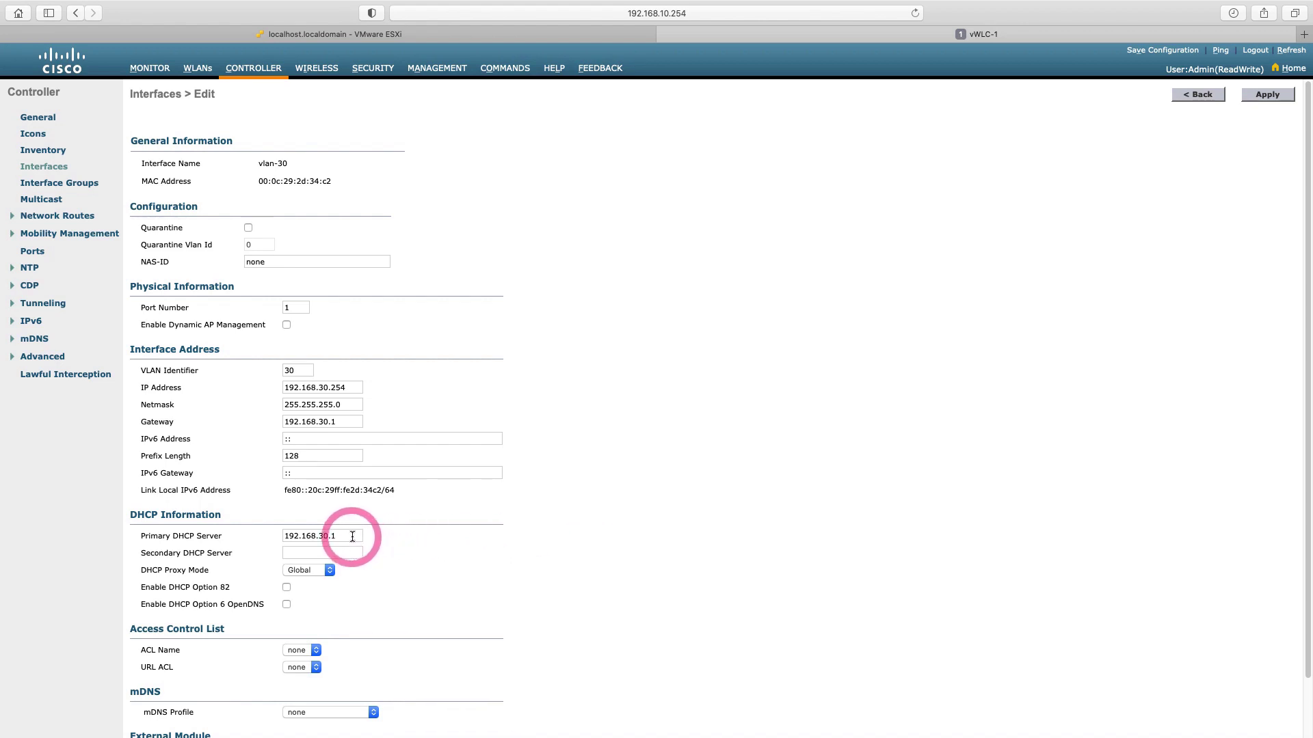
left_click(1261, 96)
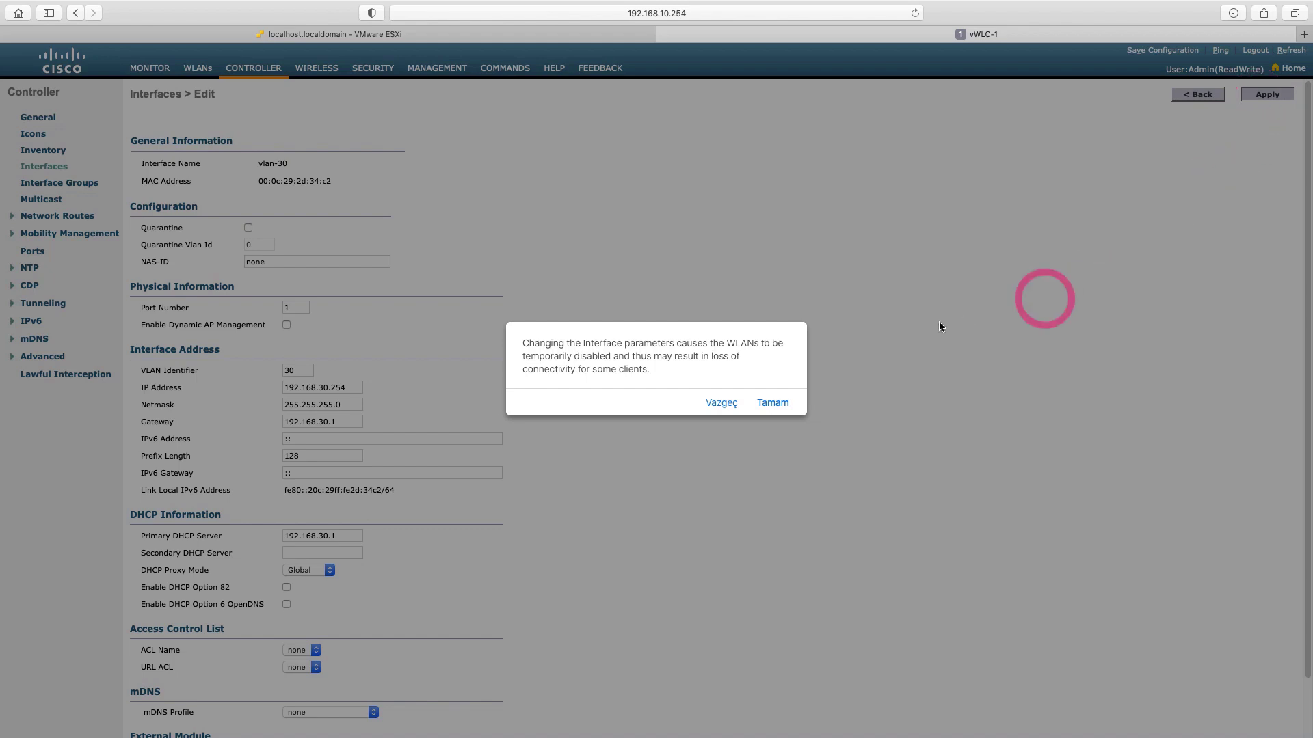
left_click(773, 403)
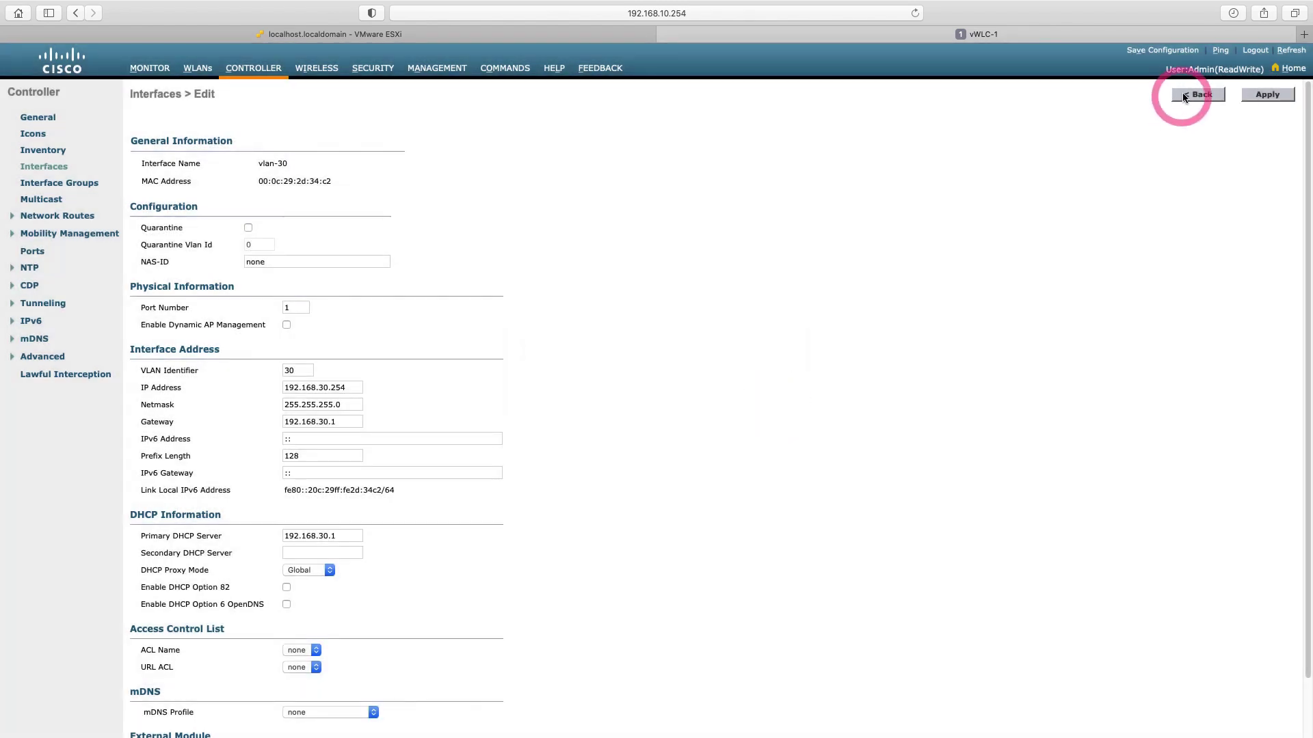
Create a new interface named vlan-40 on VLAN Id 40.
left_click(1196, 95)
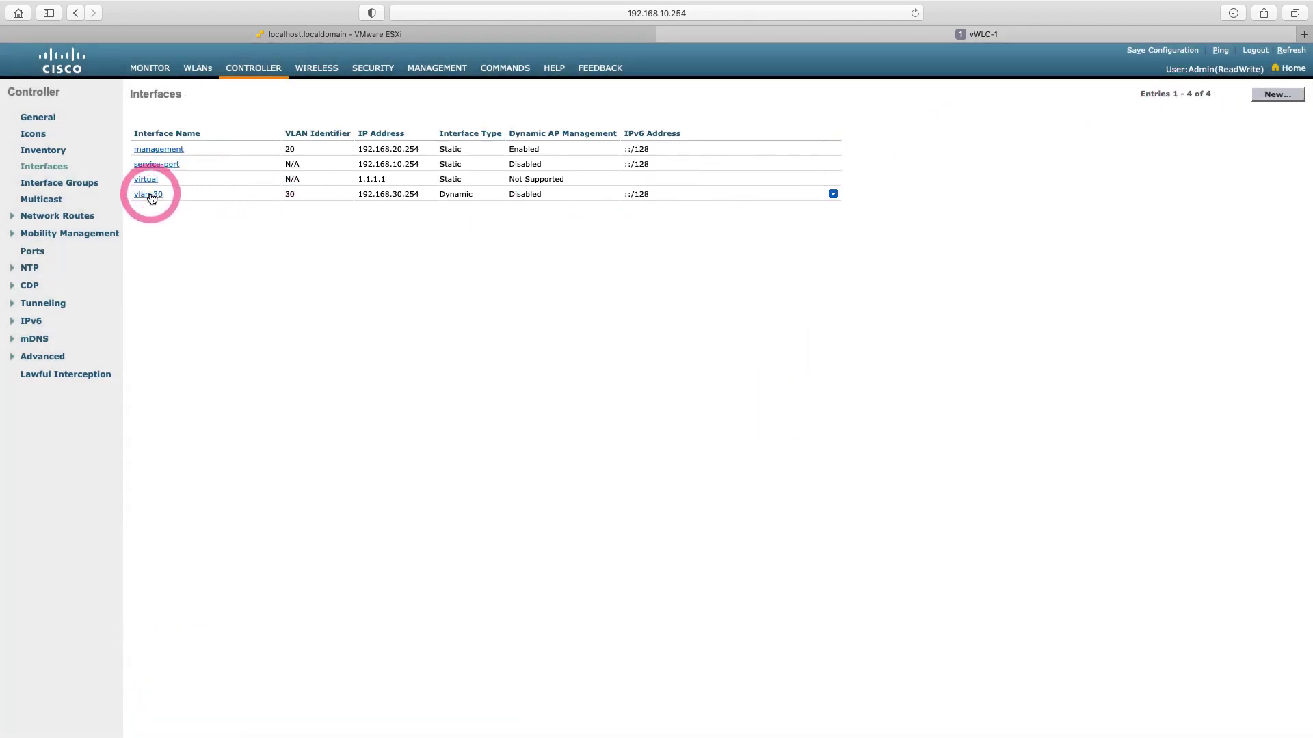
left_click(1276, 95)
left_click(271, 122)
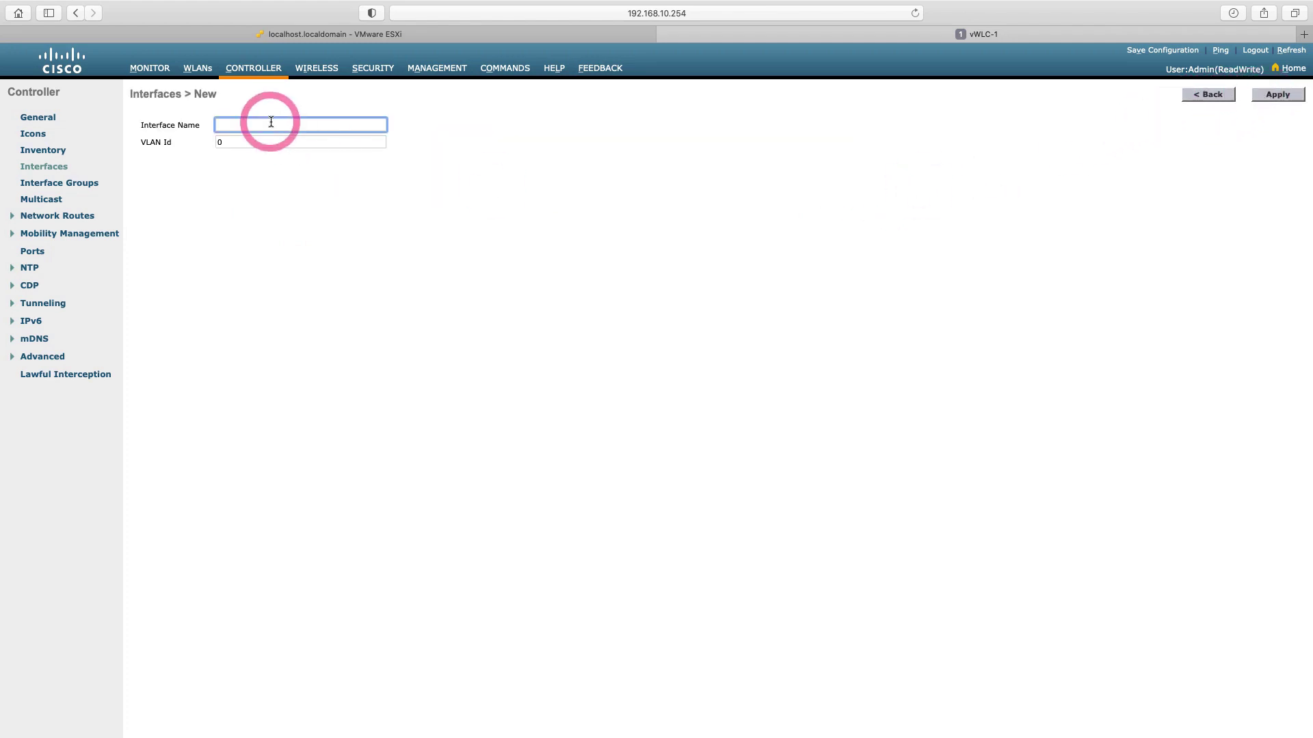
type("vlan-40")
double_click(218, 141)
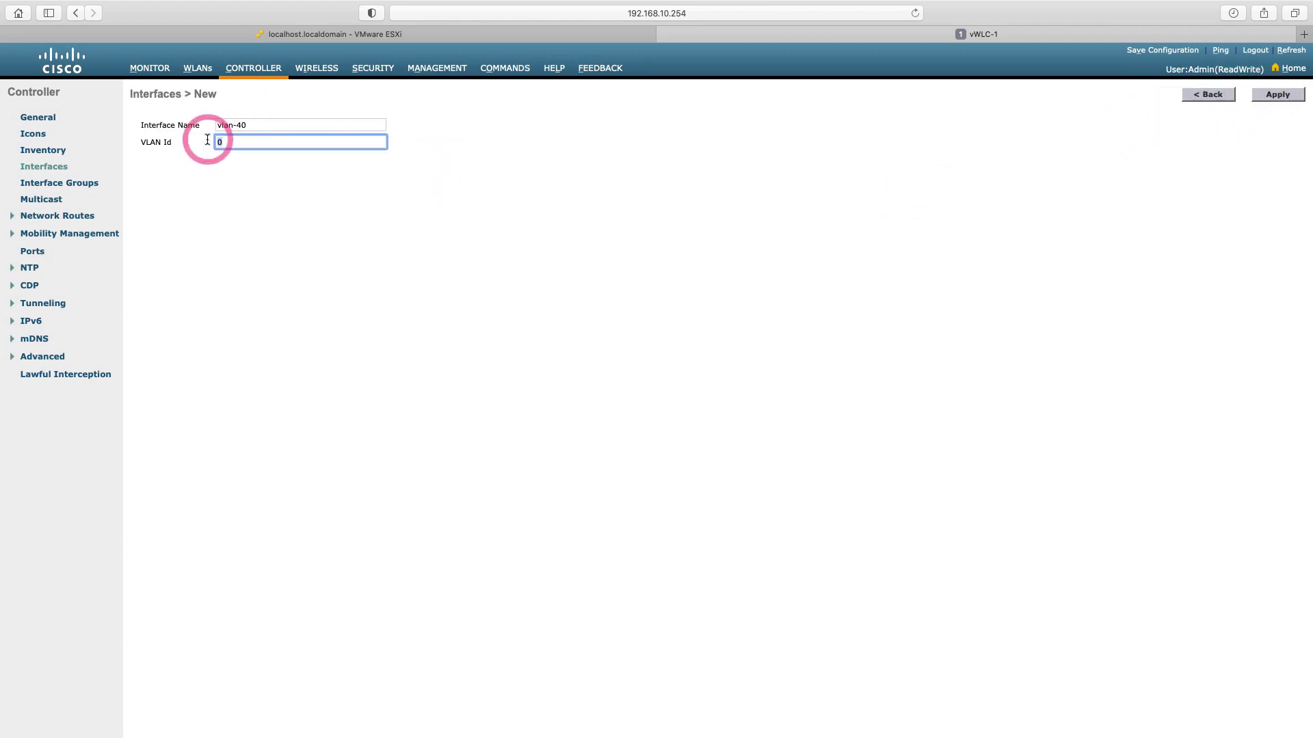
type("40")
left_click(1299, 91)
Give vlan-40 port 1, IP 192.168.40.254 and netmask 255.255.255.0.
left_click(306, 308)
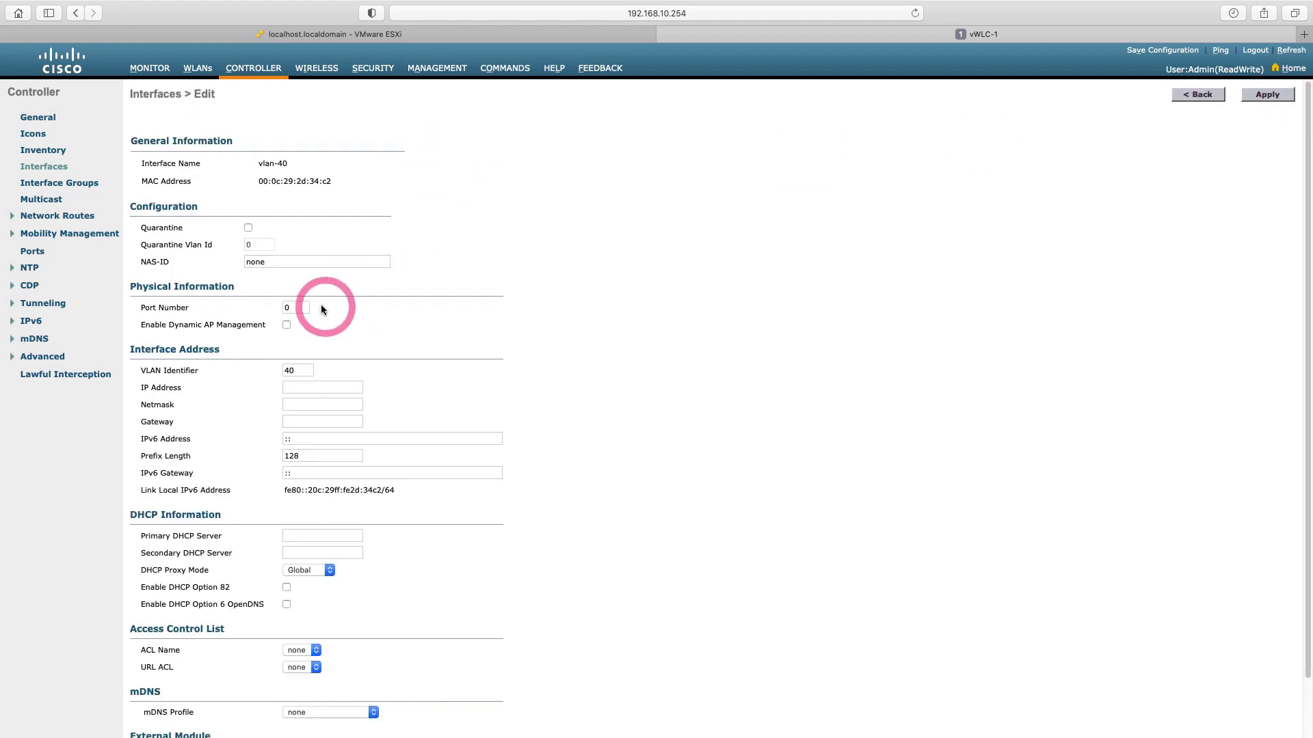
type("1")
left_click(311, 384)
left_click(313, 385)
type("192.")
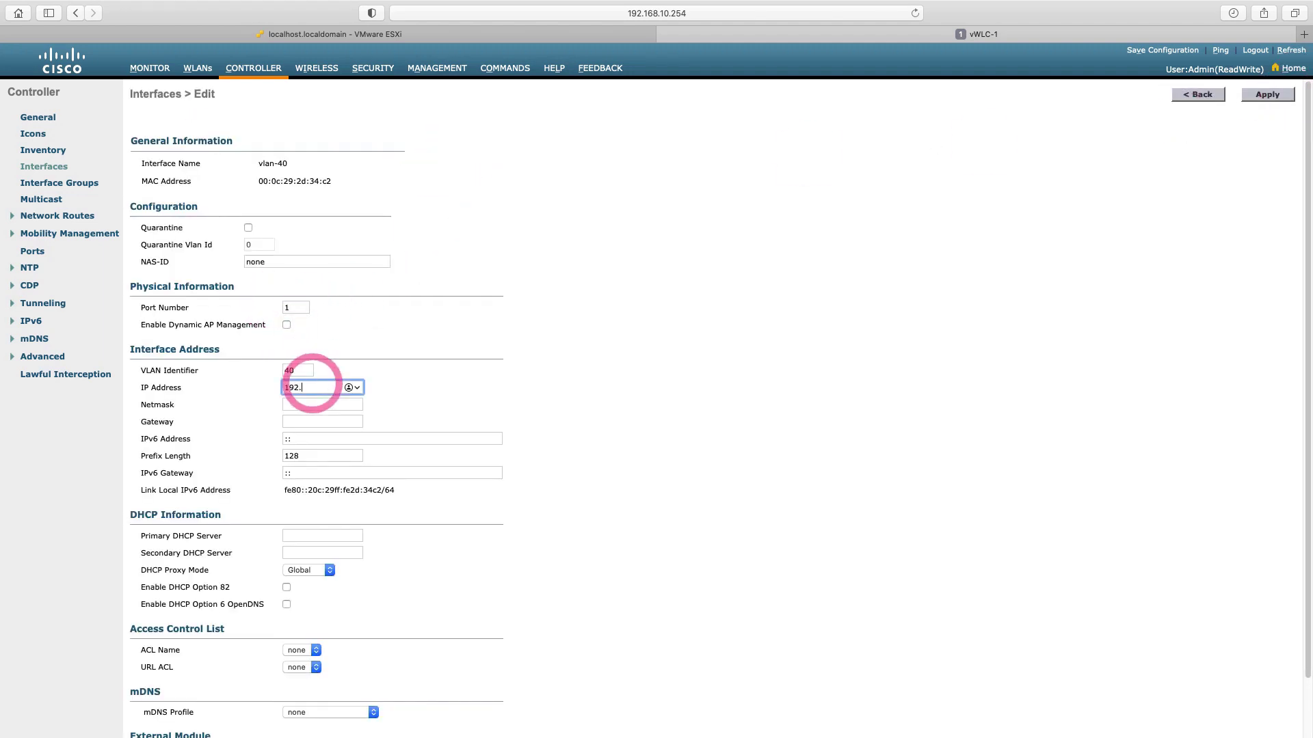
type("168.40.254")
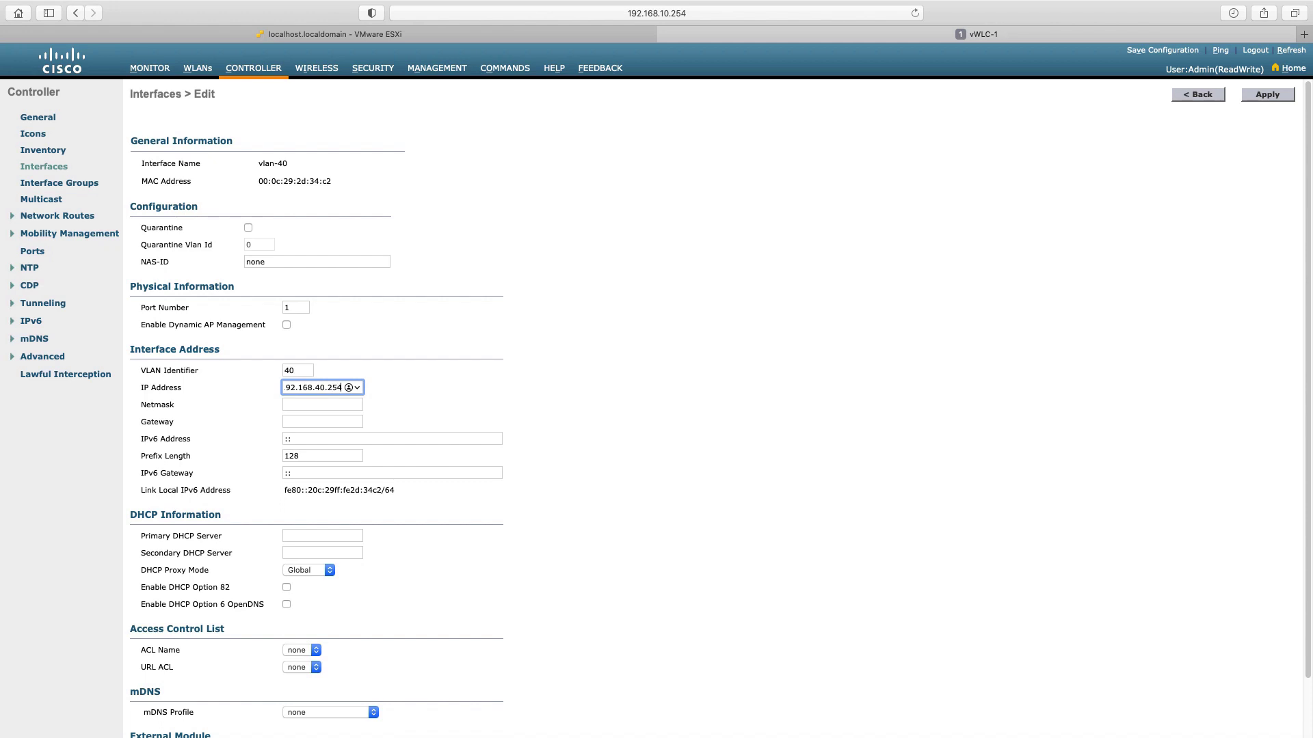
left_click(329, 403)
type("255.255")
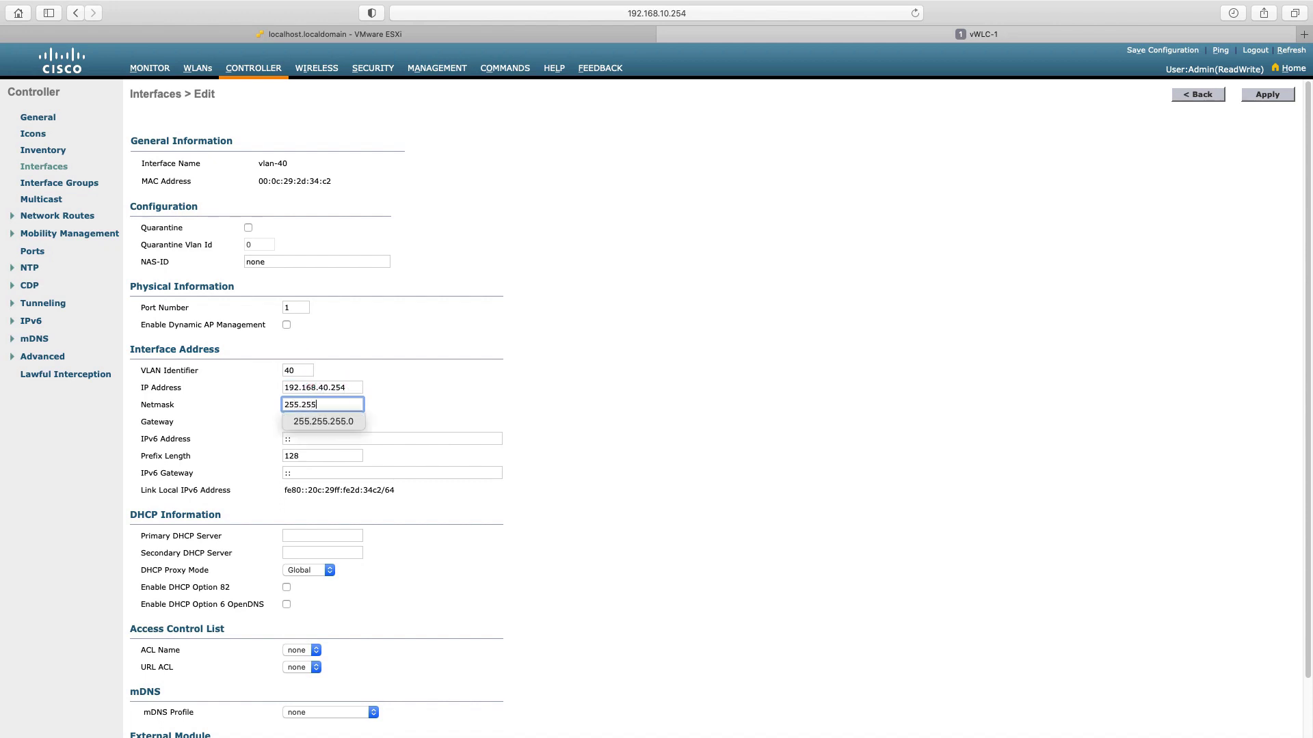
key("Down")
key("Tab")
Set vlan-40's gateway and primary DHCP server to 192.168.40.1 and apply, accepting the warning.
type("192.168")
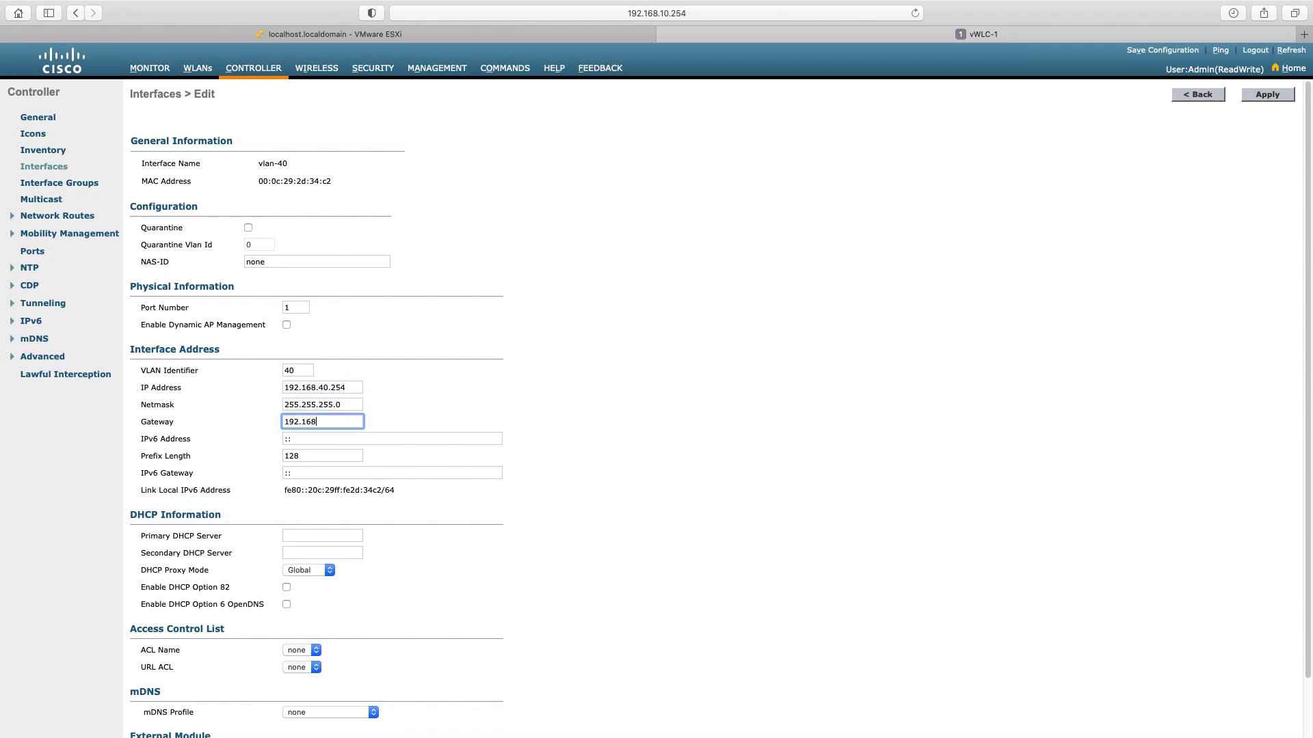
type(".40.1")
left_click(342, 422)
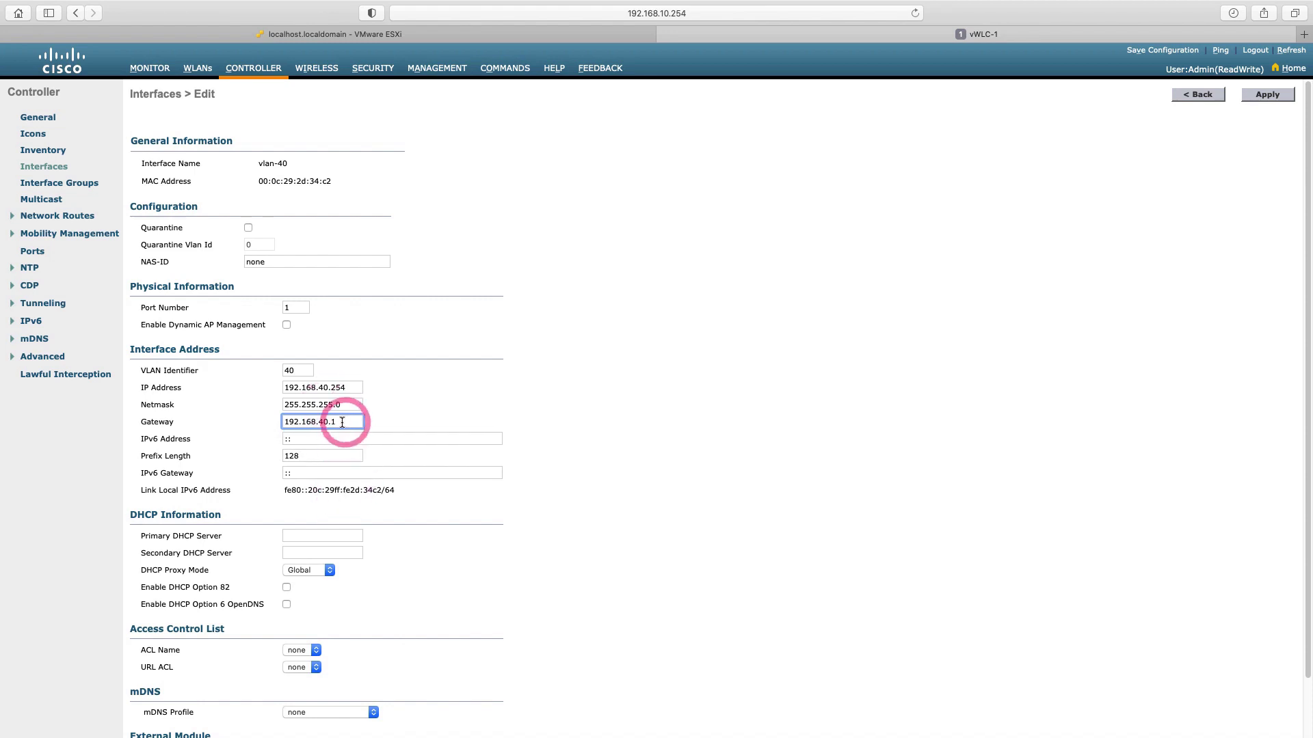
double_click(343, 422)
key("super+c")
left_click(327, 534)
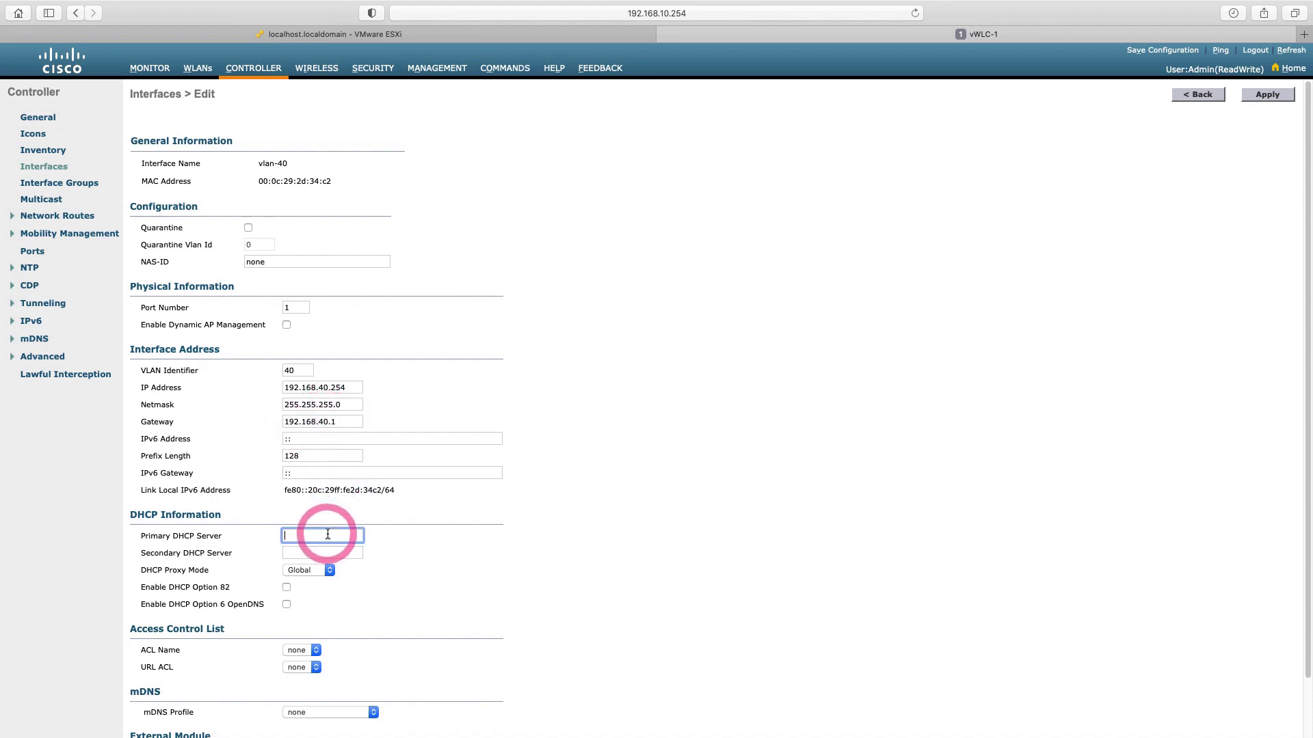
key("super+v")
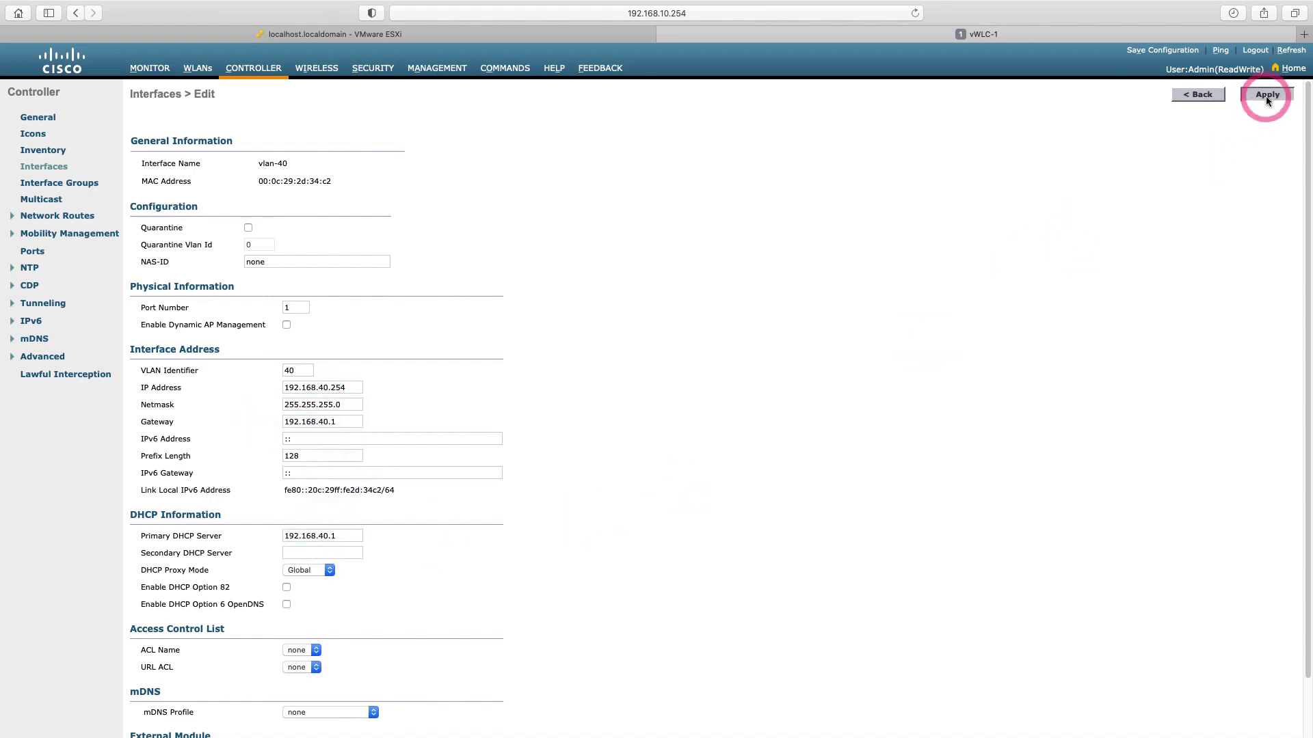
left_click(1265, 96)
left_click(776, 402)
Create a new interface named vlan-50 on VLAN Id 50.
left_click(1178, 95)
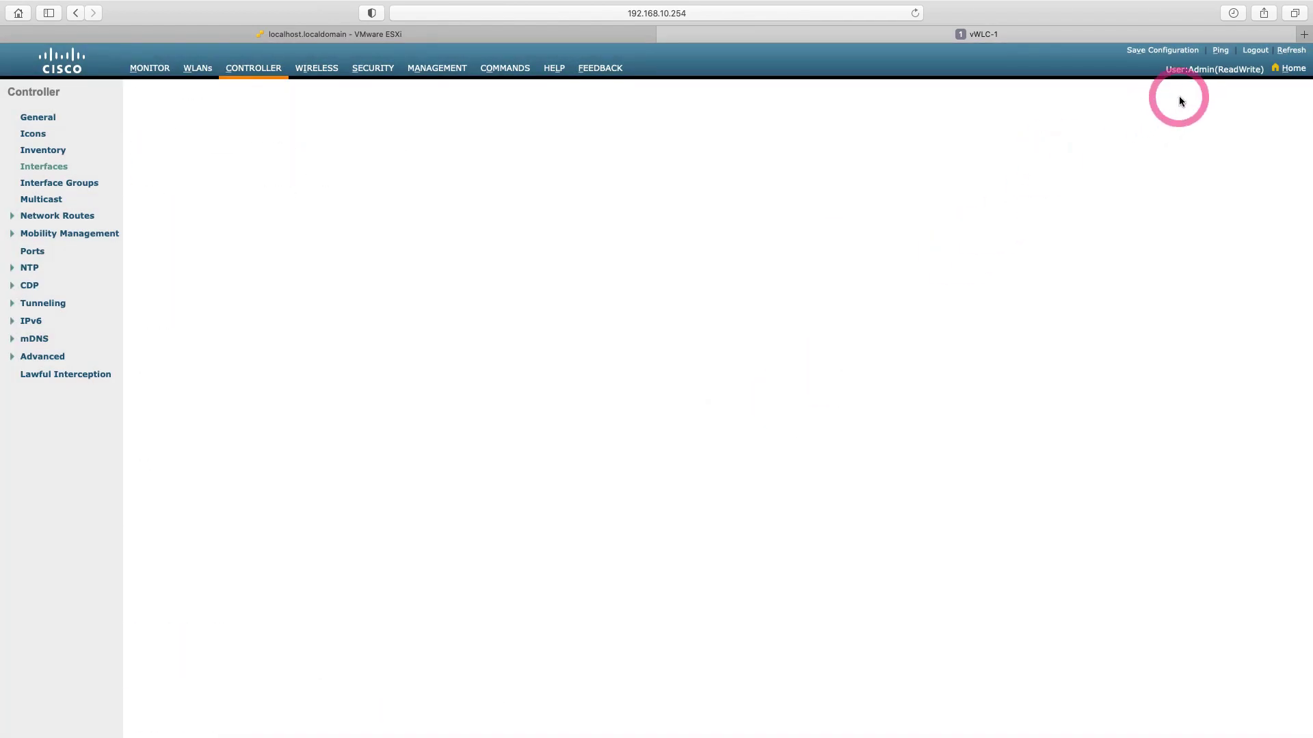
left_click(338, 123)
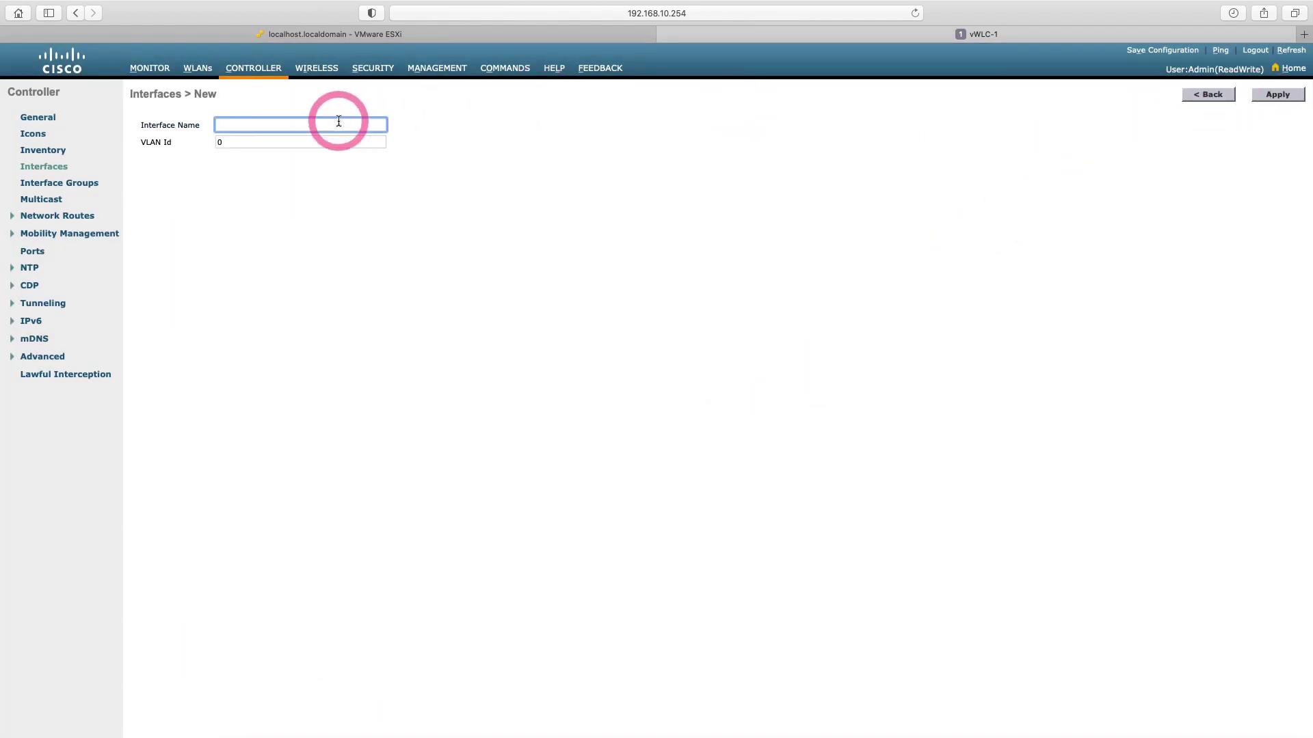
left_click(1276, 95)
Enter vlan-50's port 1, IP 192.168.50.254, mask 255.255.255.0, gateway and DHCP 192.168.50.1.
left_click(273, 310)
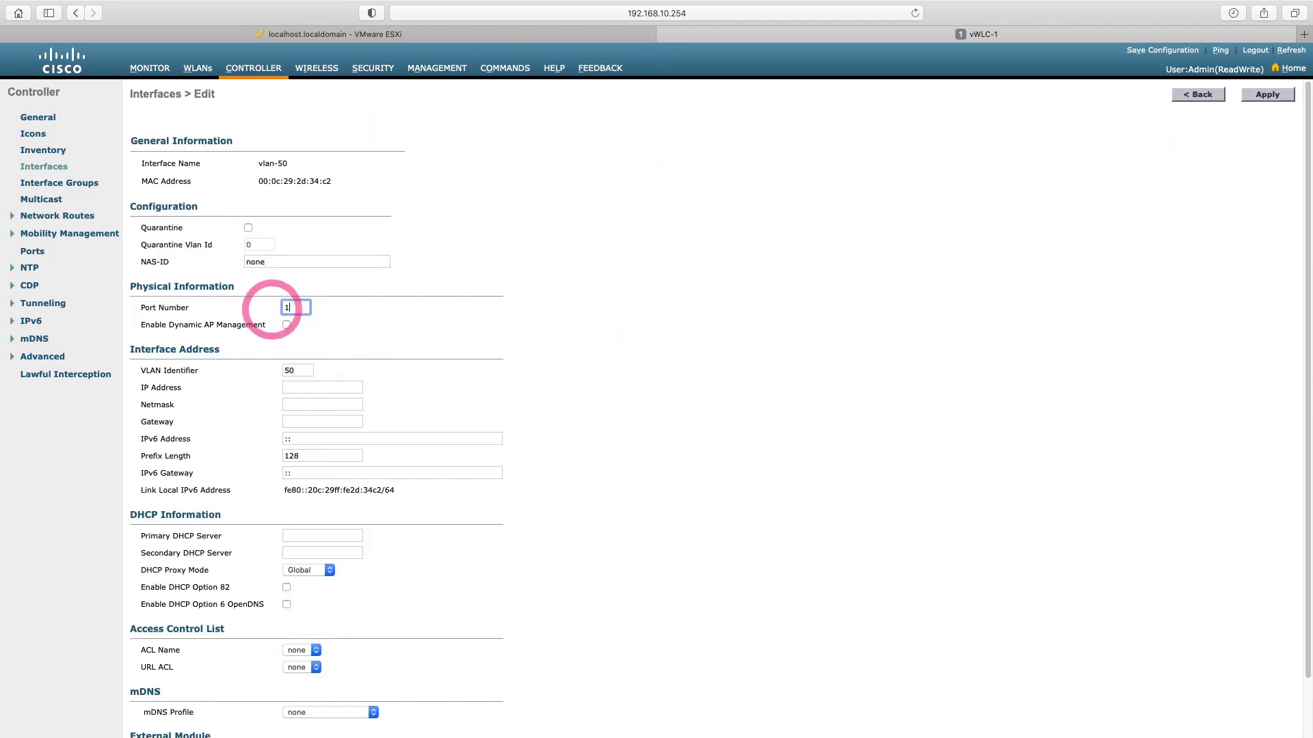
left_click(318, 387)
type("192.168")
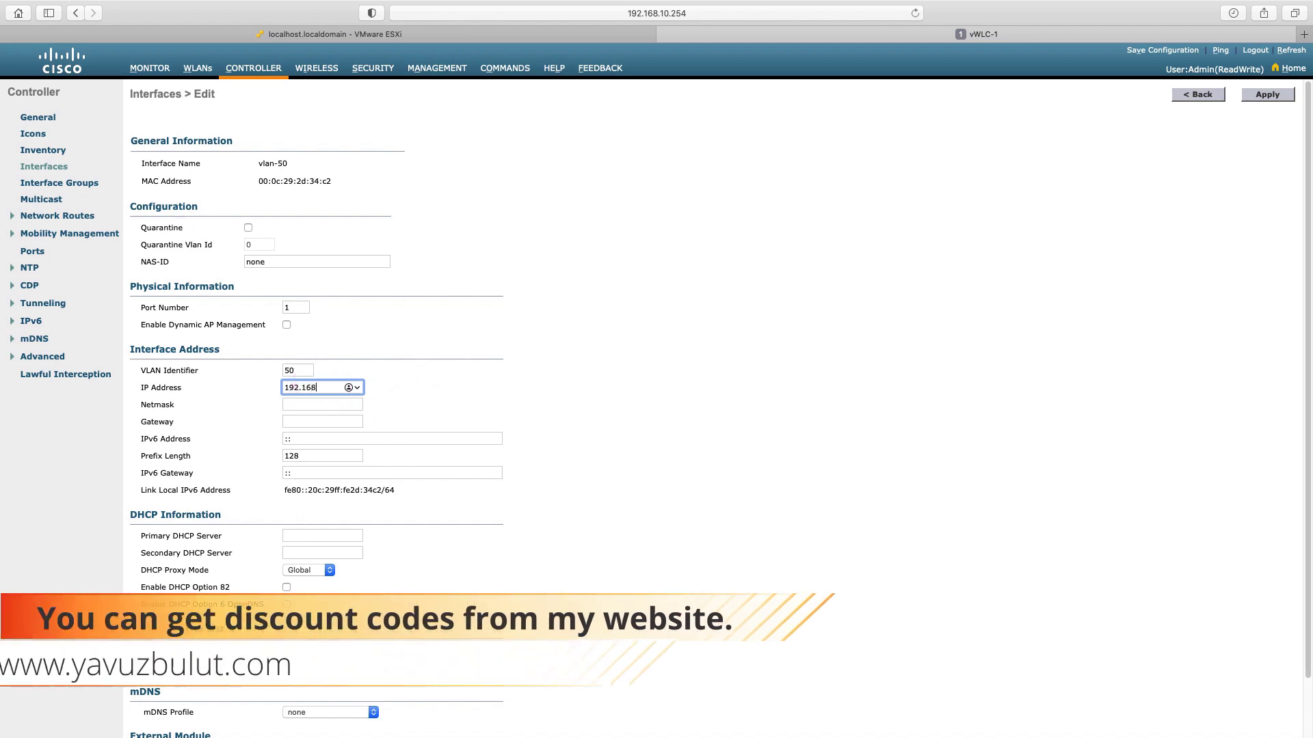
type(".50.254")
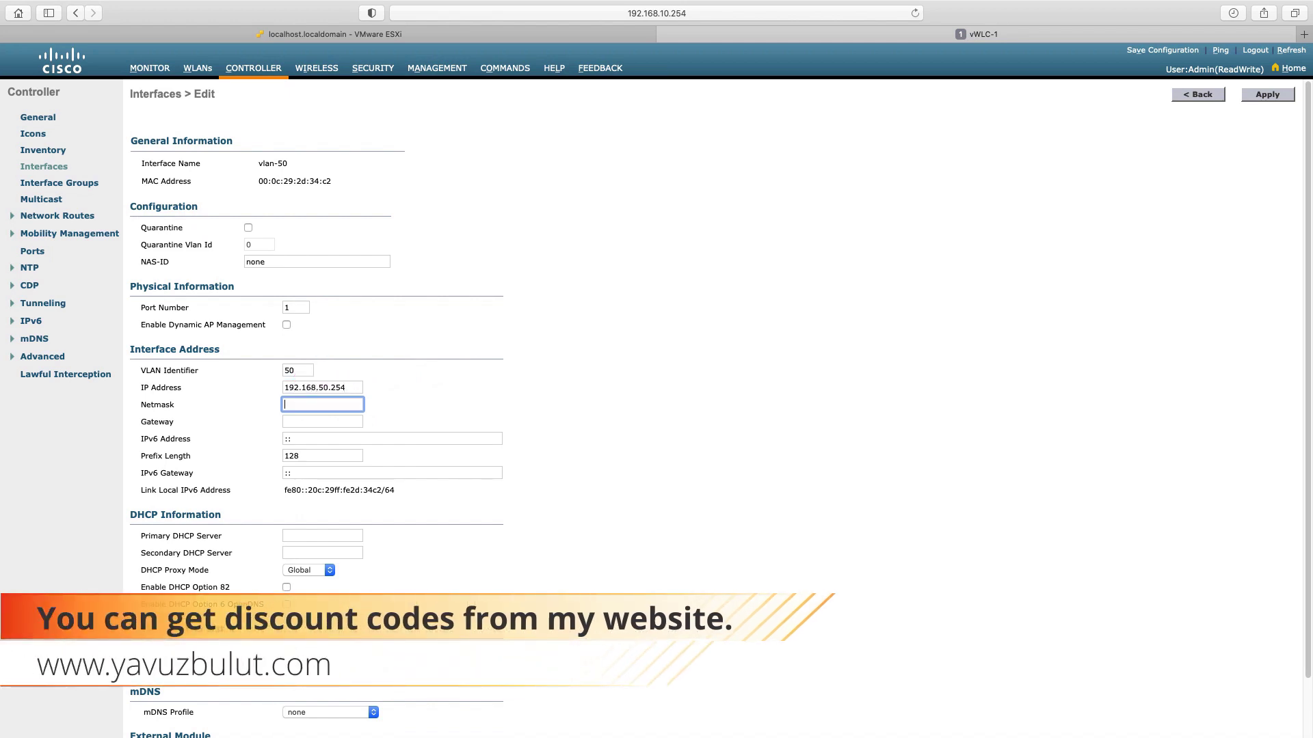
key("Down")
key("Tab")
key("Down")
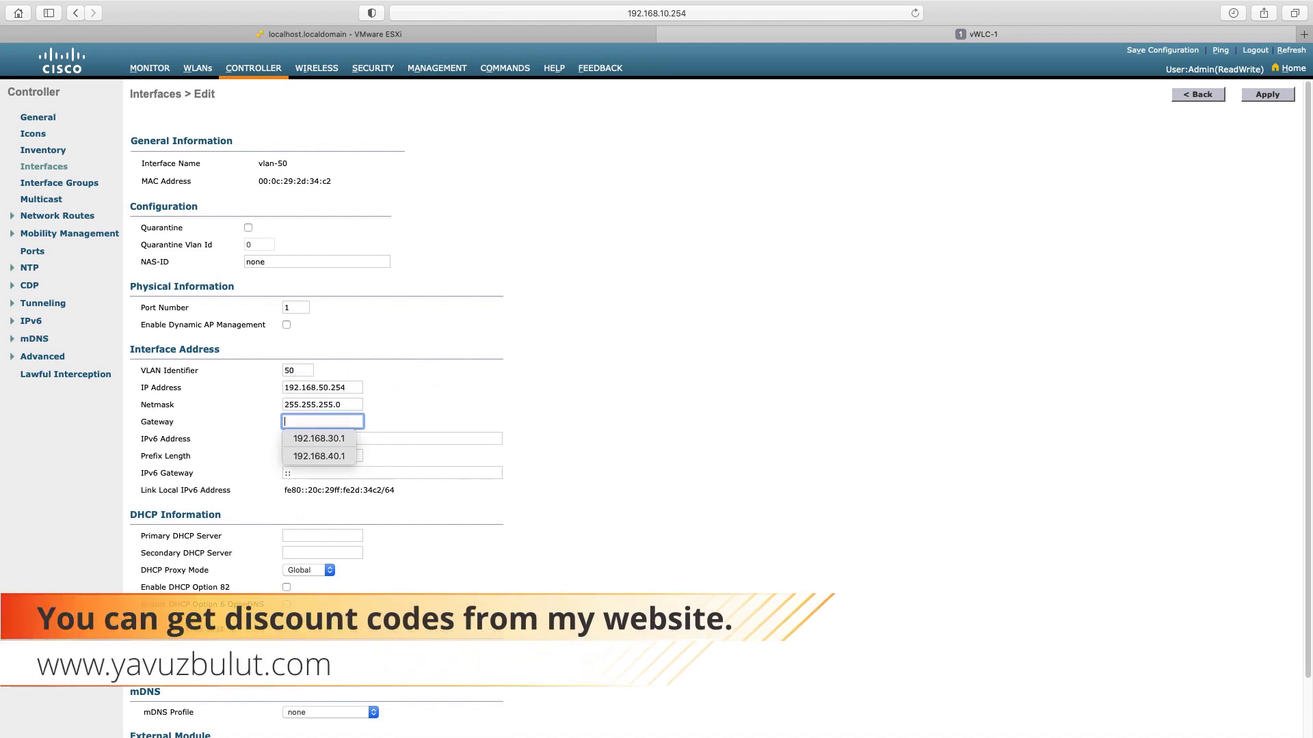
key("Down")
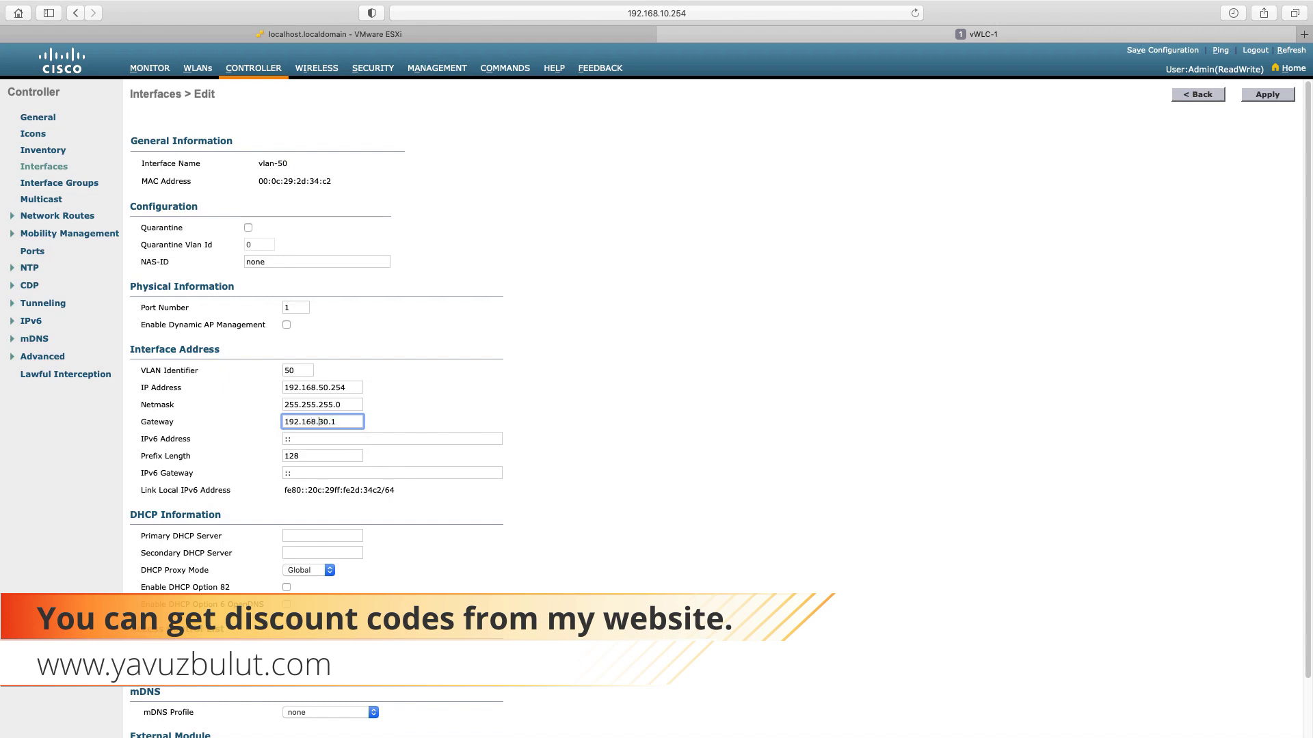
key("Down")
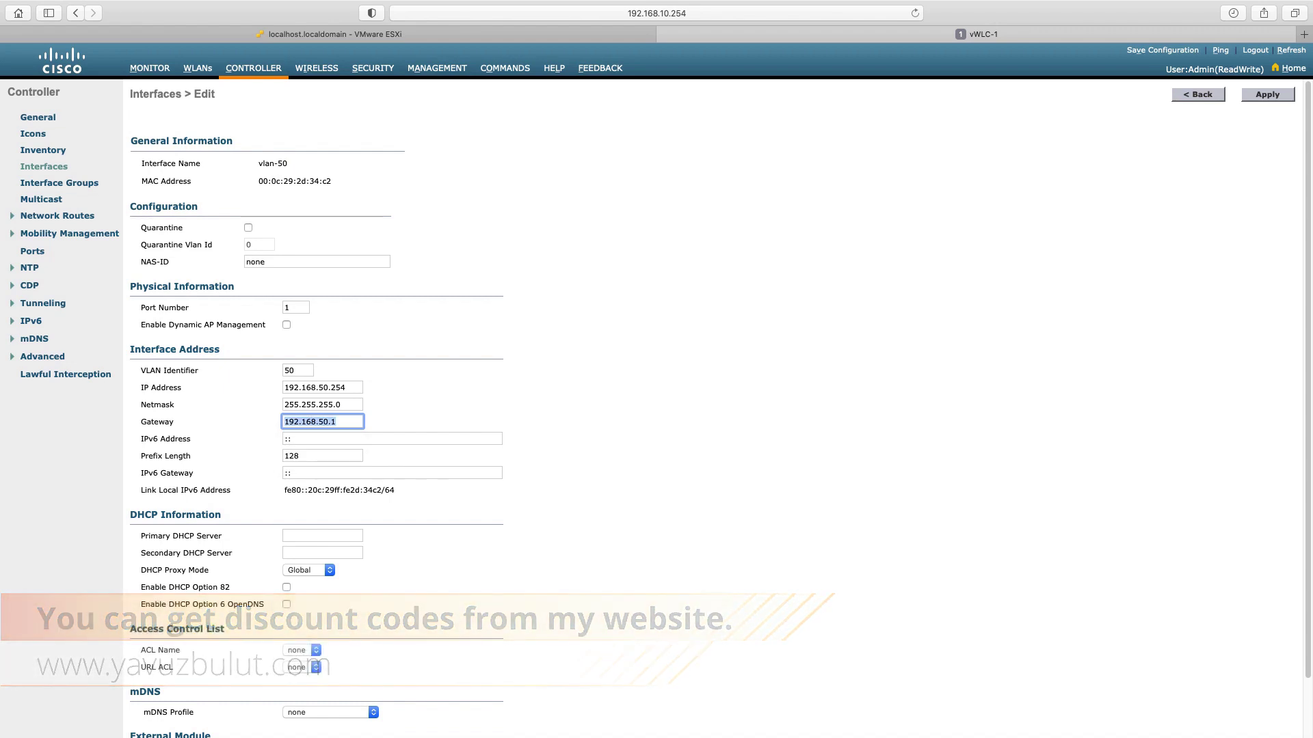
key("Down")
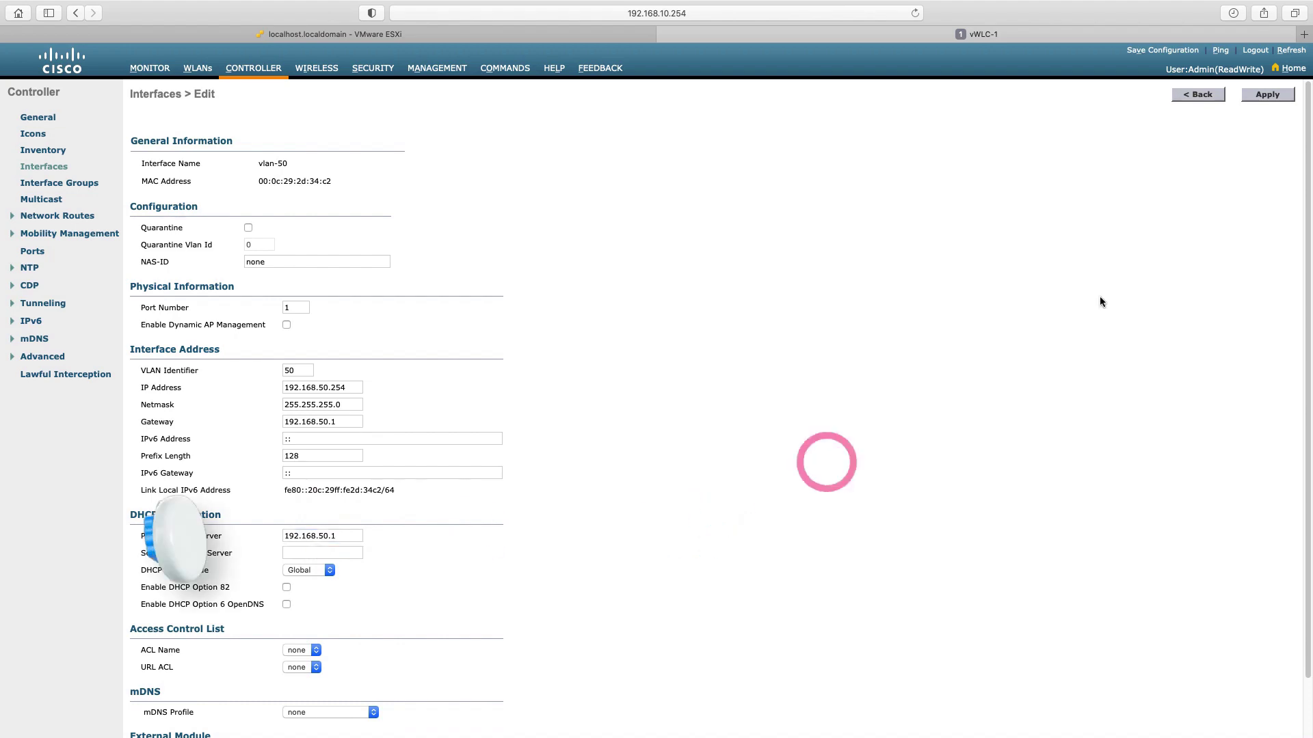
Apply the vlan-50 settings (IP 192.168.50.254, gateway and DHCP 192.168.50.1) and accept the WLAN interruption warning.
left_click(1266, 95)
left_click(780, 404)
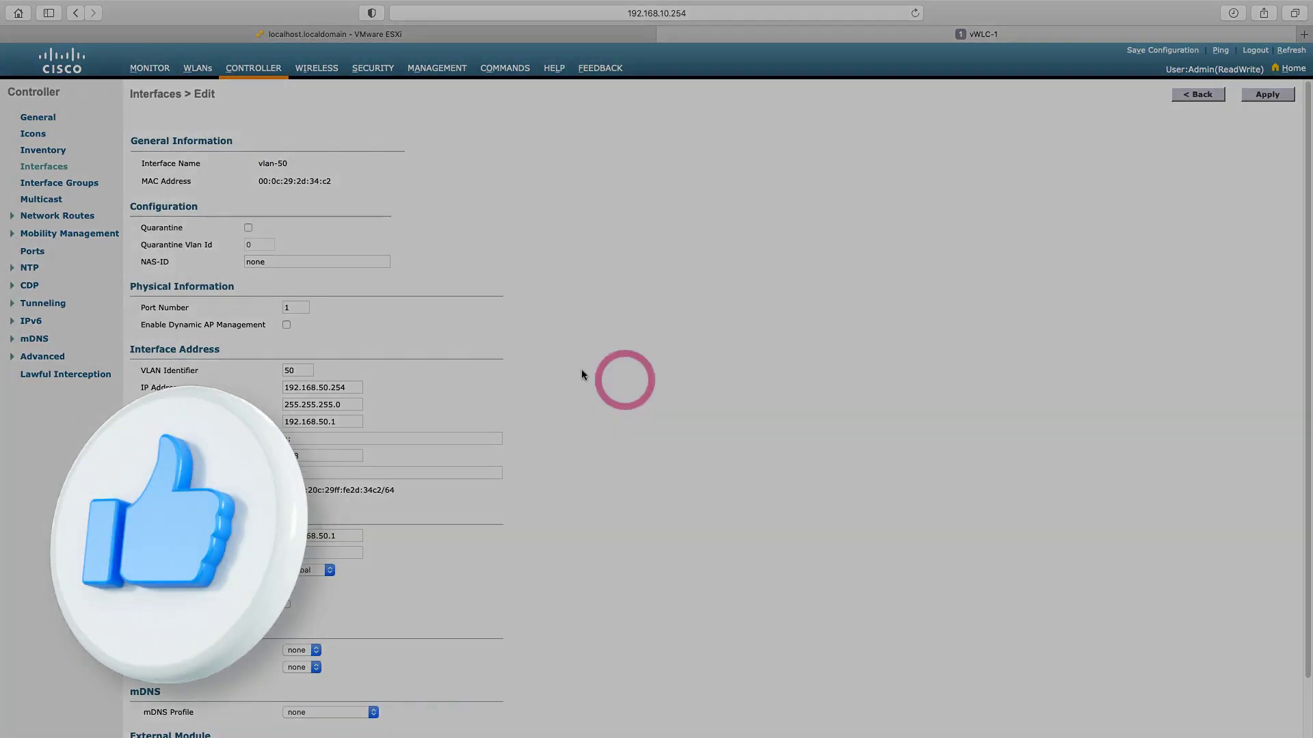